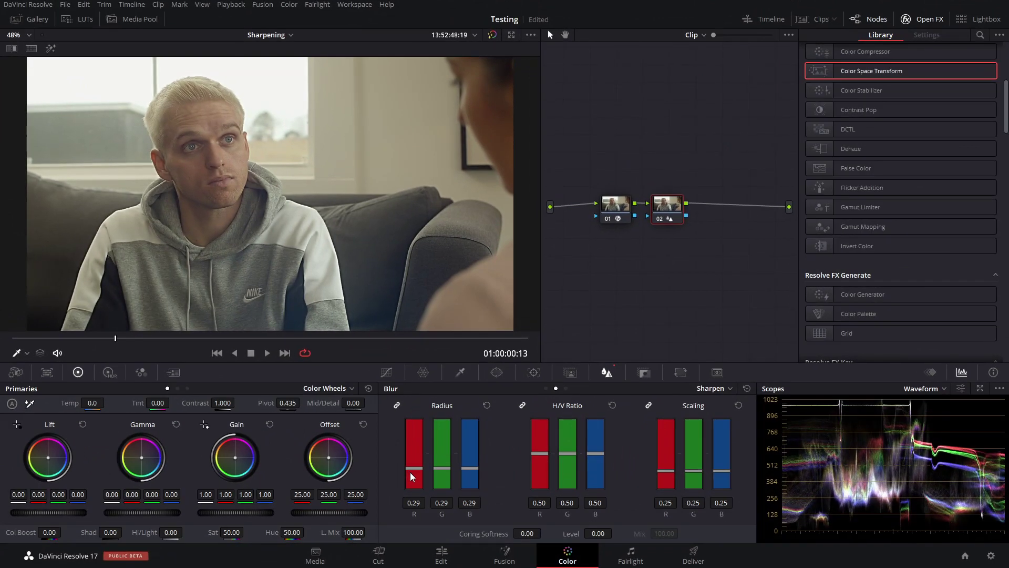
# Switch to Highlight view and raise the linked sharpen radius to 1.00 on all channels.
pyautogui.hotkey('shift', 'h')
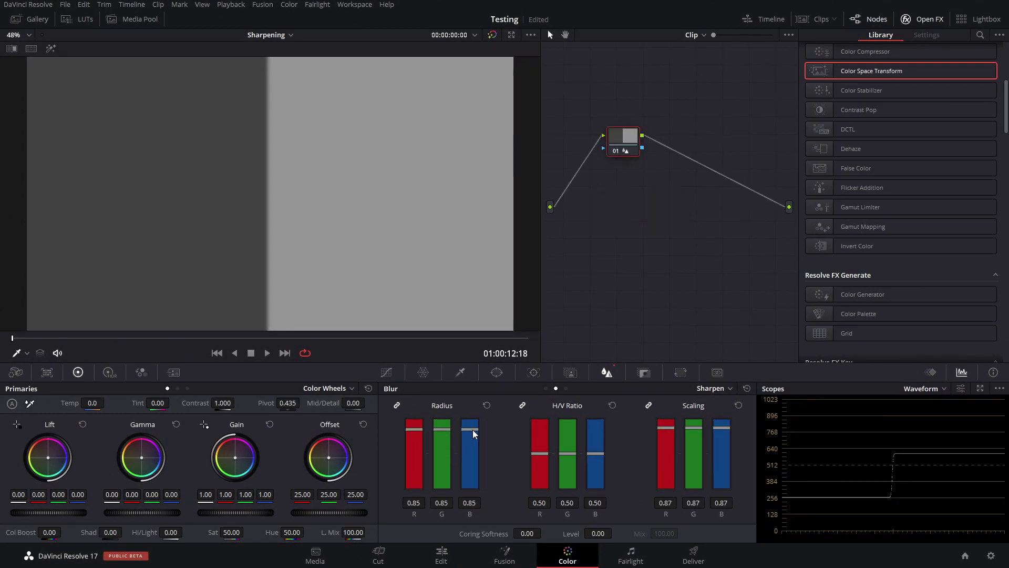
pyautogui.moveTo(472, 430); pyautogui.dragTo(475, 419)
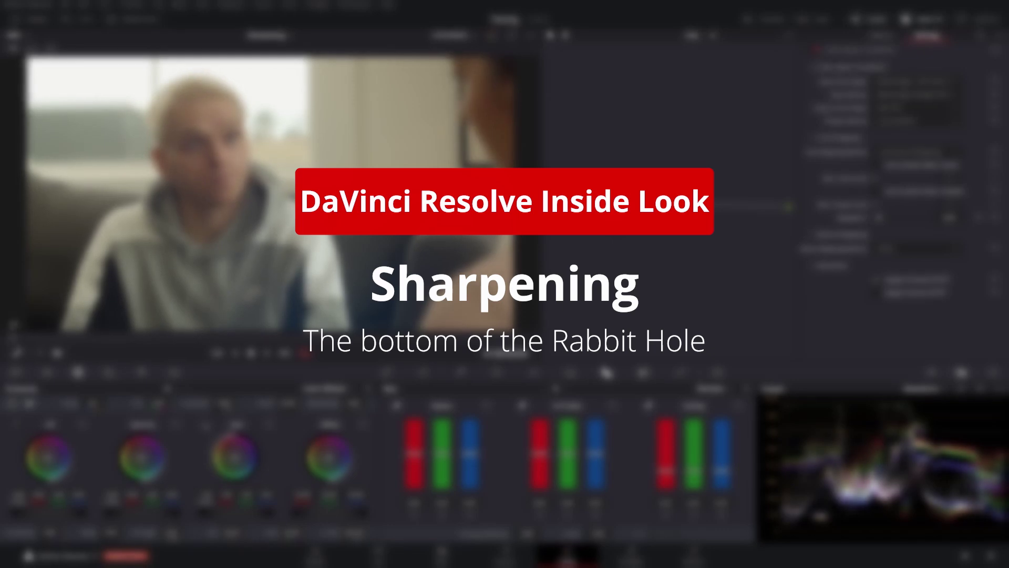
# At frame 01:00:00:19, add a serial Sharpen node at radius 0.32, bypassing it once to compare.
pyautogui.moveTo(30, 340); pyautogui.dragTo(163, 337)
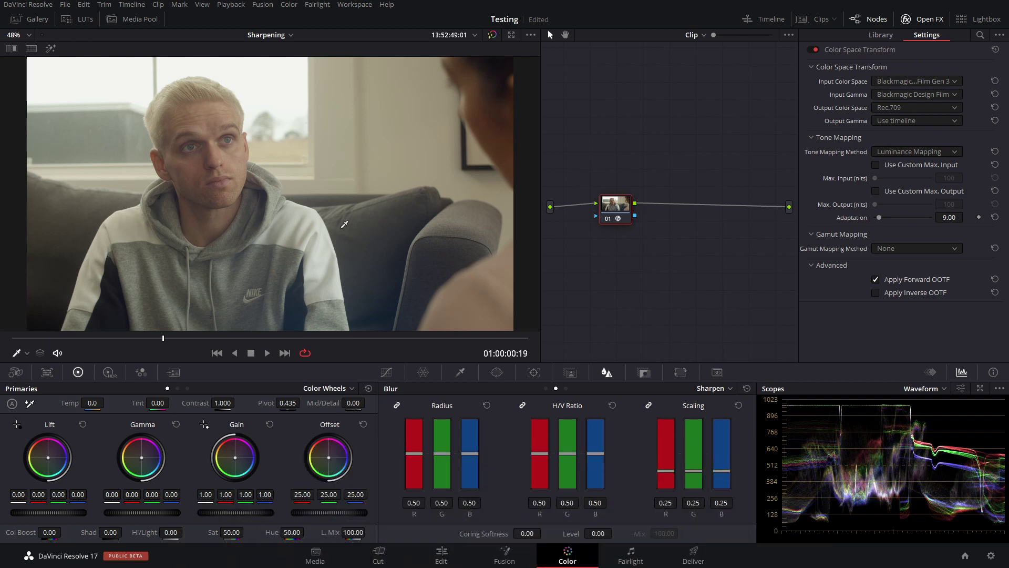
pyautogui.hotkey('alt', 's')
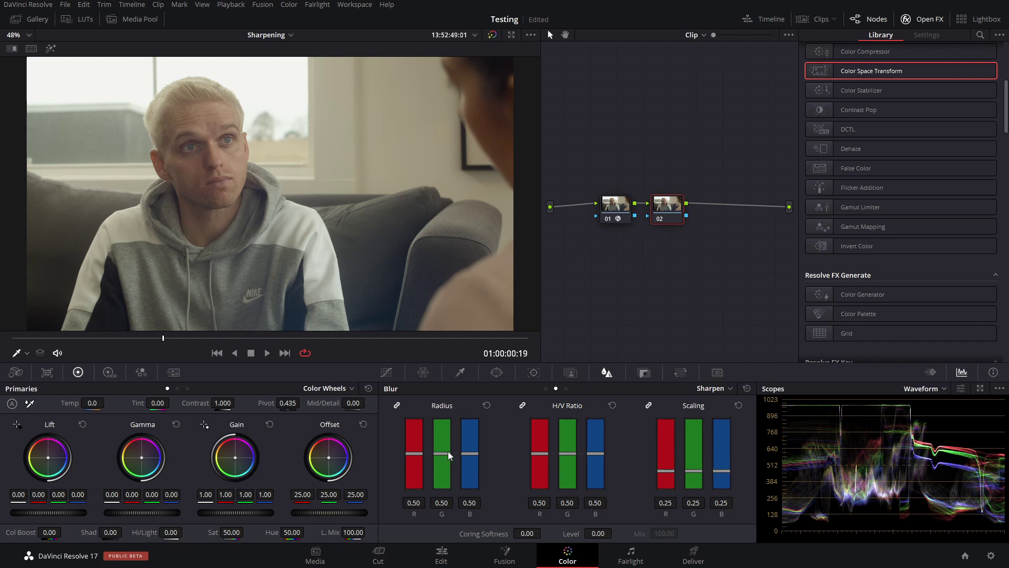
pyautogui.click(716, 389)
pyautogui.click(456, 417)
pyautogui.moveTo(442, 455); pyautogui.dragTo(436, 468)
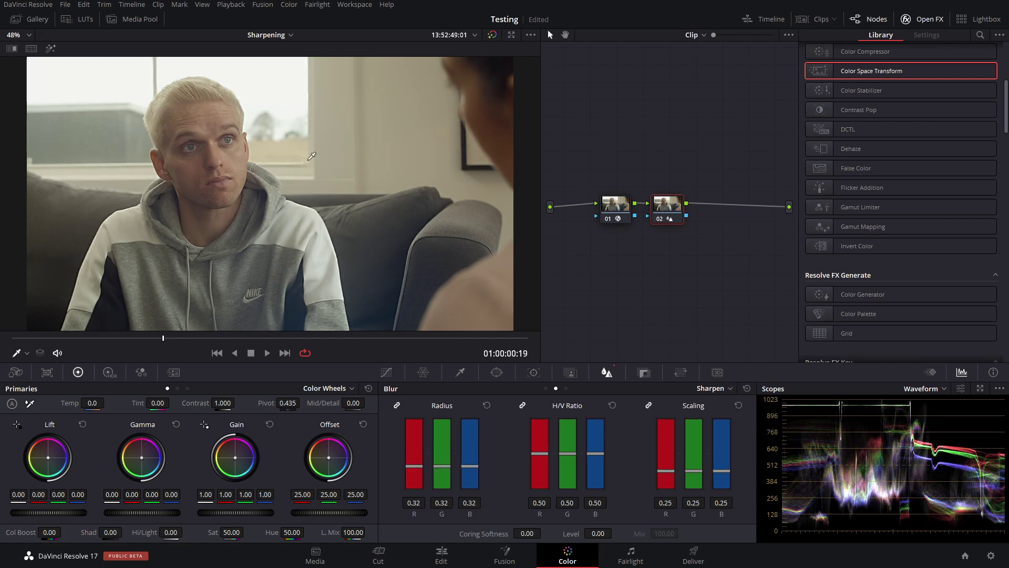
pyautogui.hotkey('ctrl', 'd')
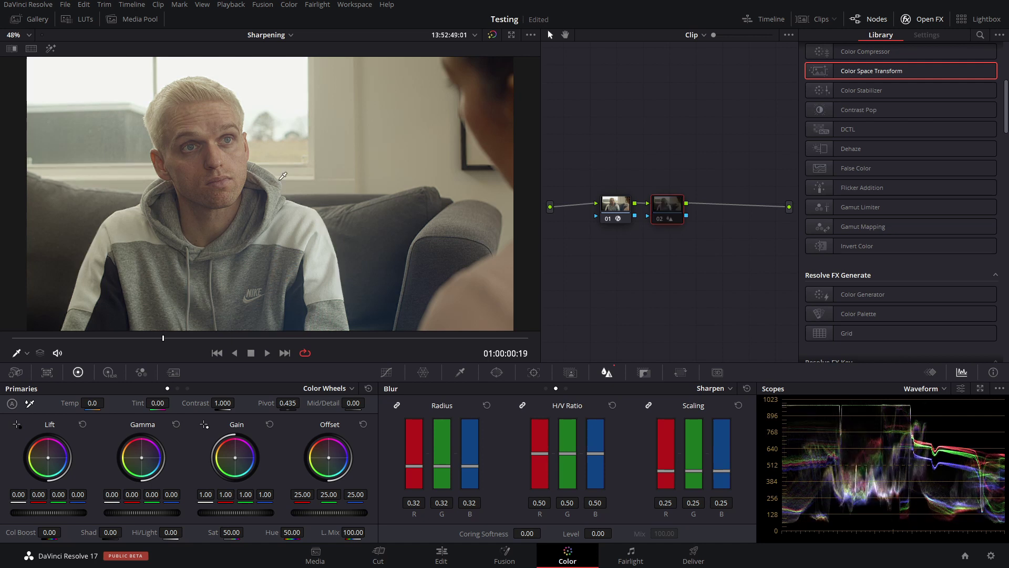
pyautogui.hotkey('ctrl', 'd')
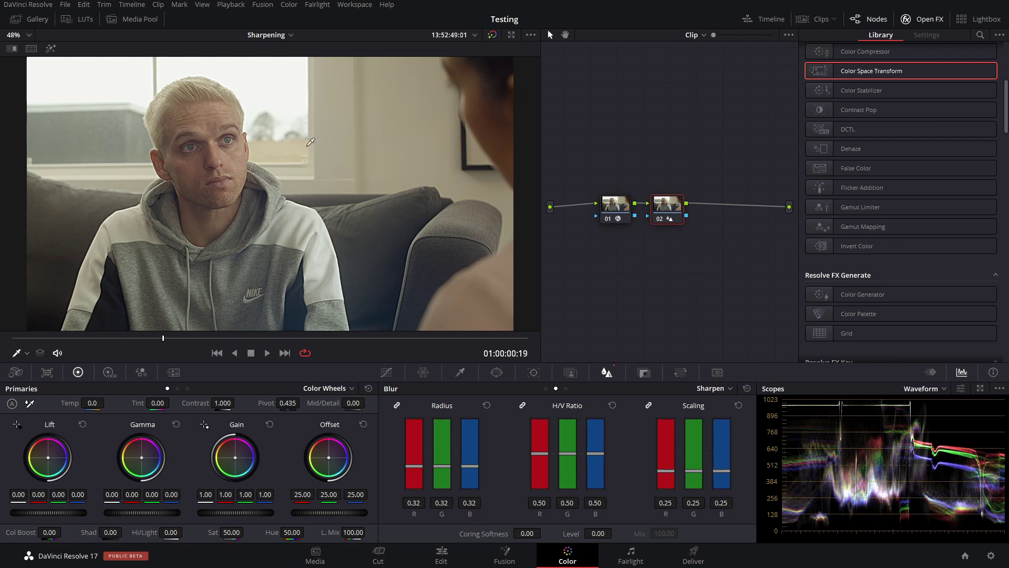
# Enable Show picker RGB value in the viewer and switch to the Highlight A/B edge-difference view.
pyautogui.click(1000, 389)
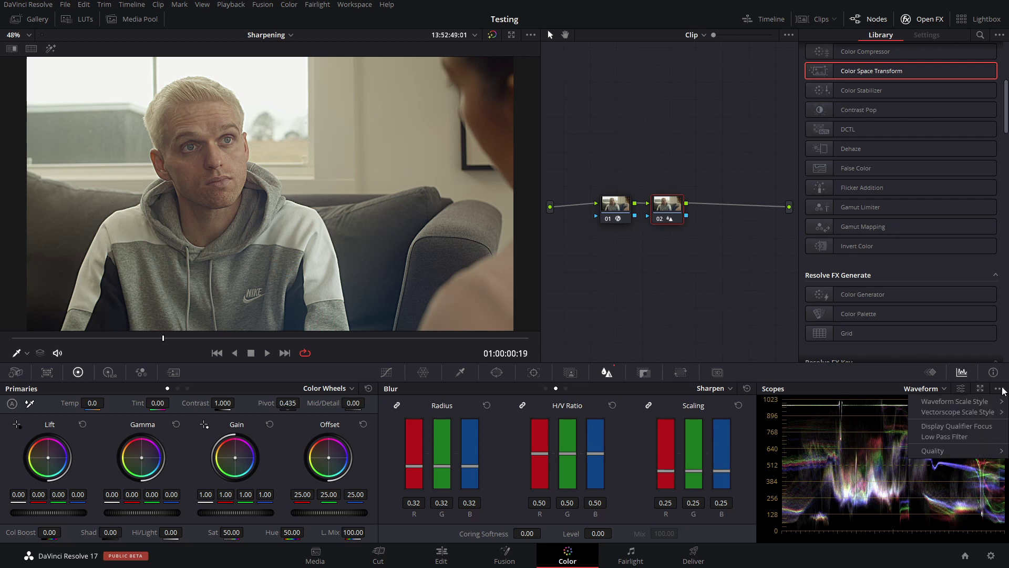
pyautogui.click(968, 426)
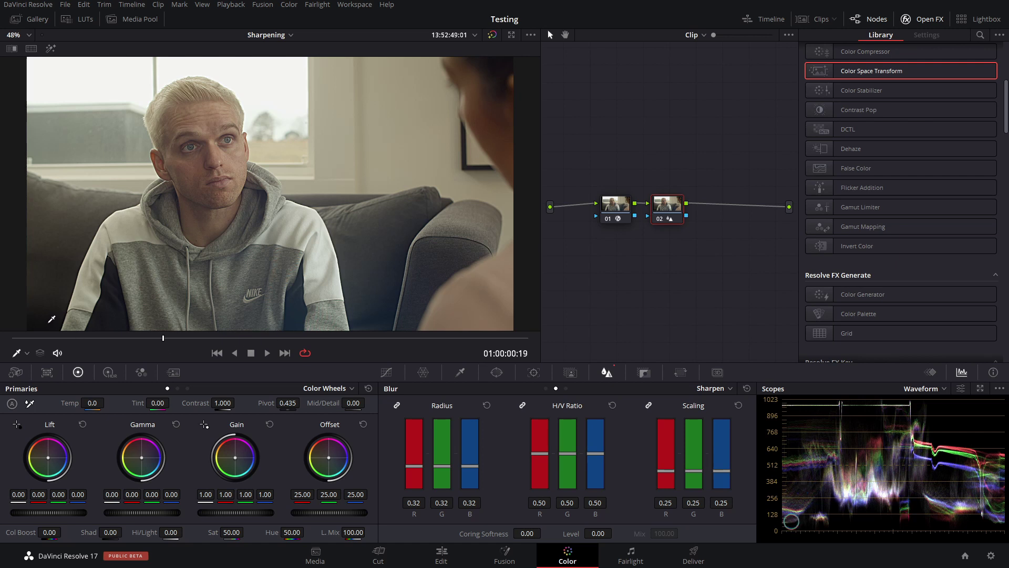
pyautogui.rightClick(328, 136)
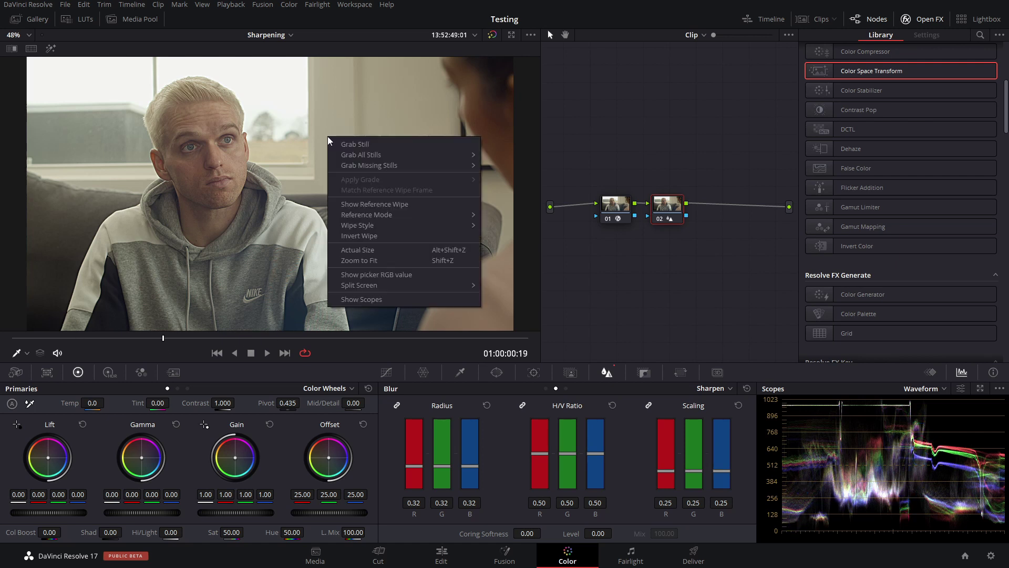
pyautogui.click(377, 275)
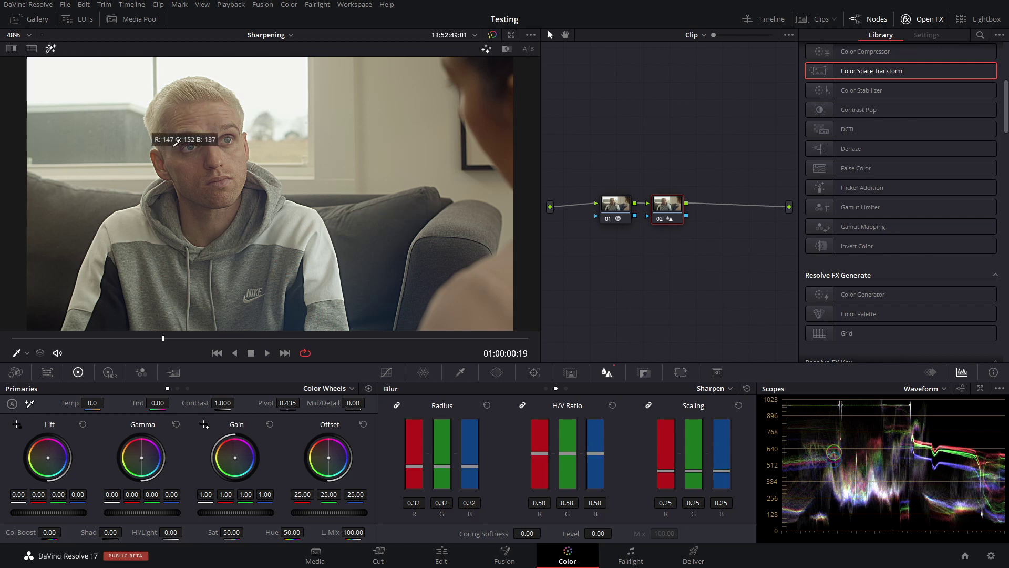
pyautogui.click(527, 50)
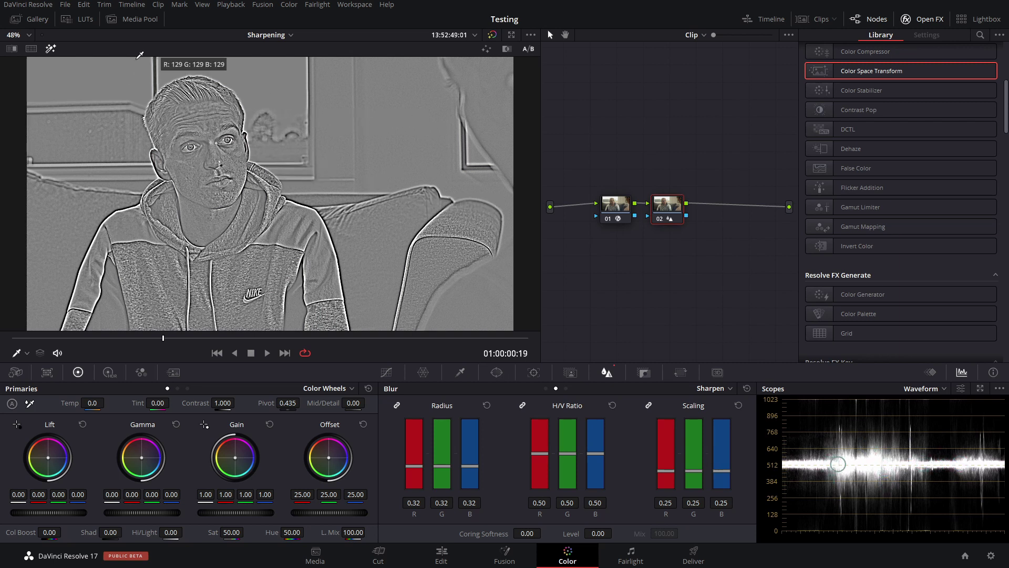
# Turn Highlight off and place a Grey Scale generator on V1 after Dark Grey in the Edit page.
pyautogui.click(50, 49)
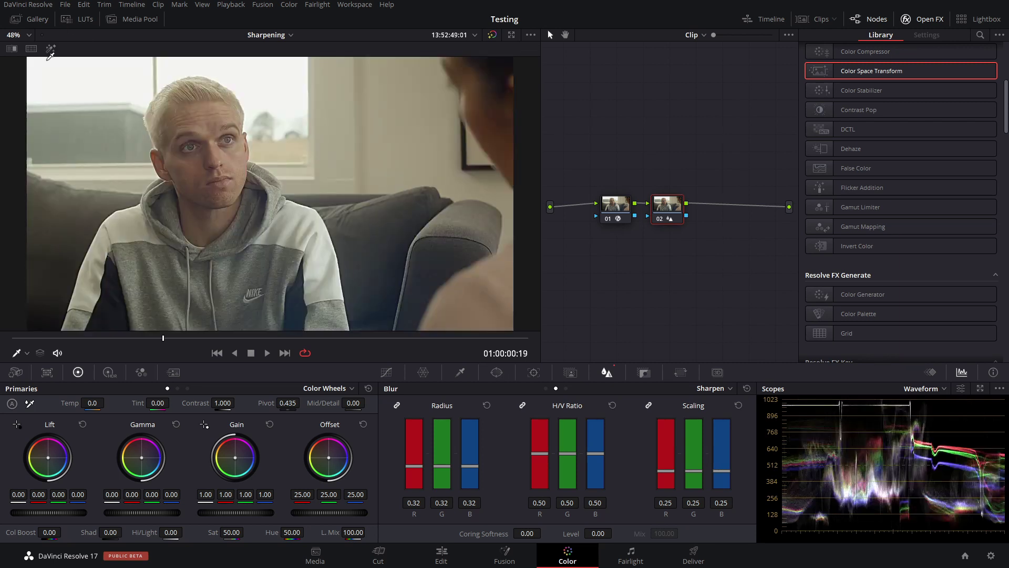
pyautogui.click(443, 553)
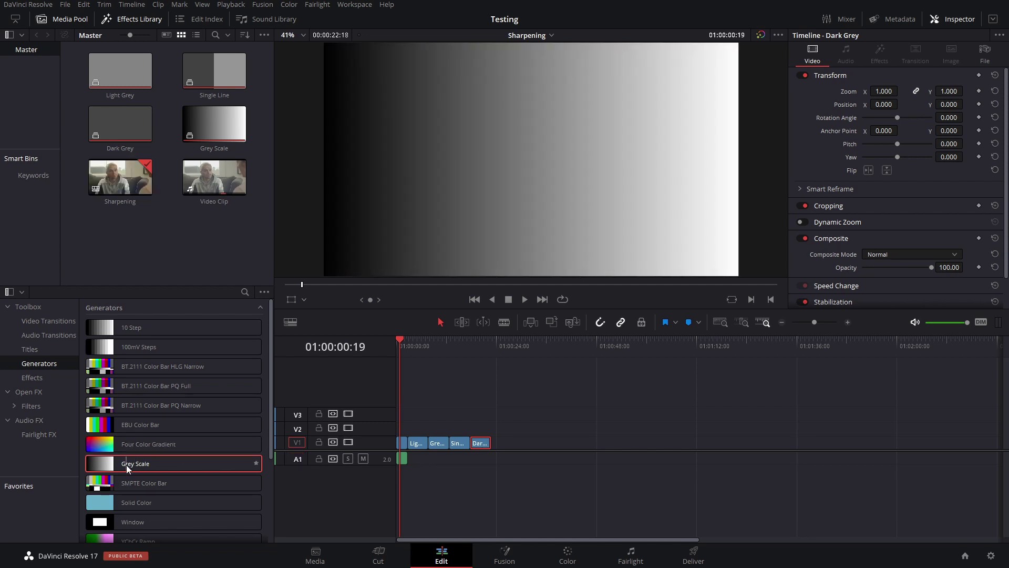
pyautogui.moveTo(130, 466); pyautogui.dragTo(516, 444)
pyautogui.click(506, 348)
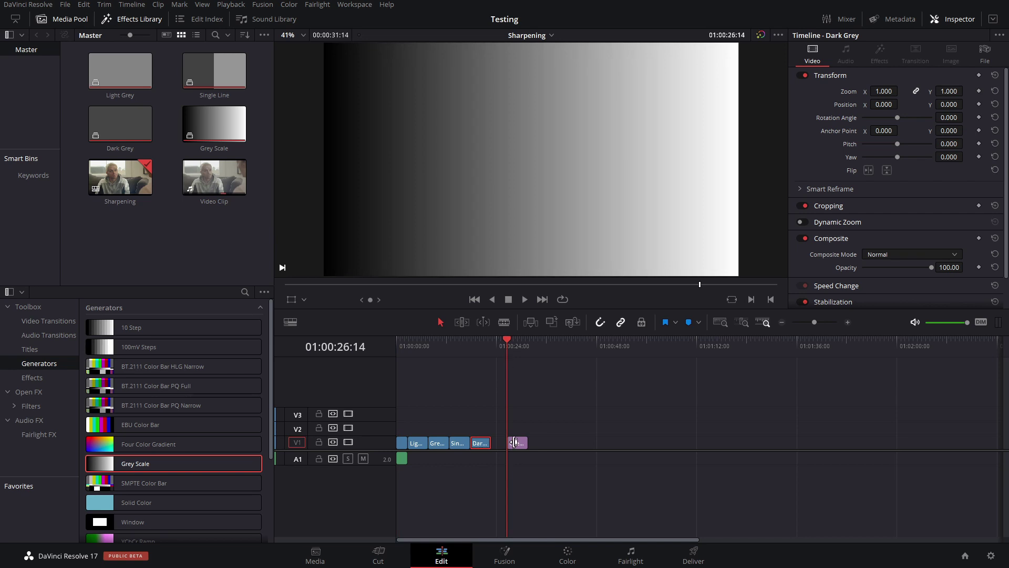
# Turn the Grey Scale clip into Compound Clip 1 and return to the flat grey clip on the Color page.
pyautogui.rightClick(516, 443)
pyautogui.click(565, 452)
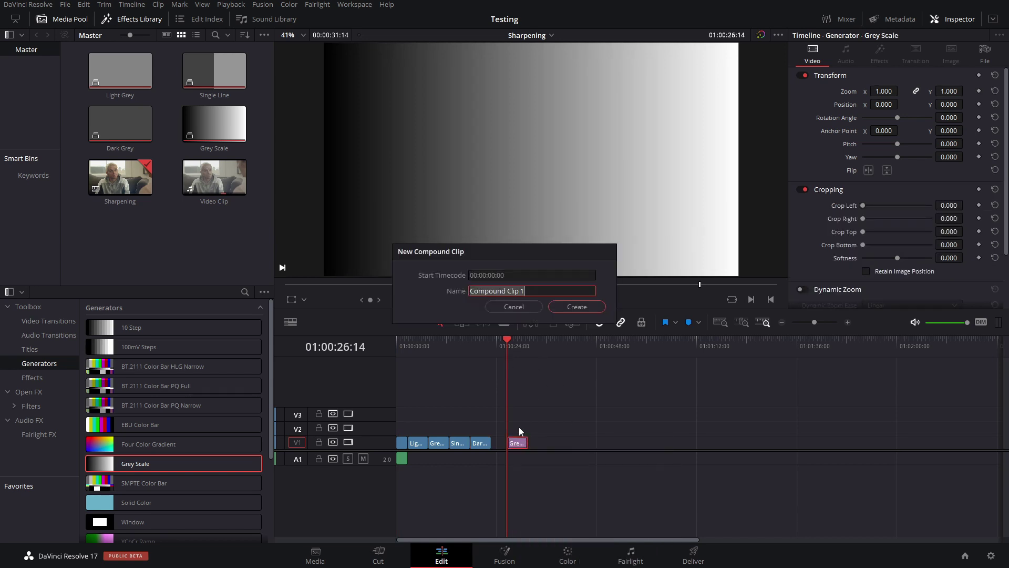
pyautogui.click(558, 308)
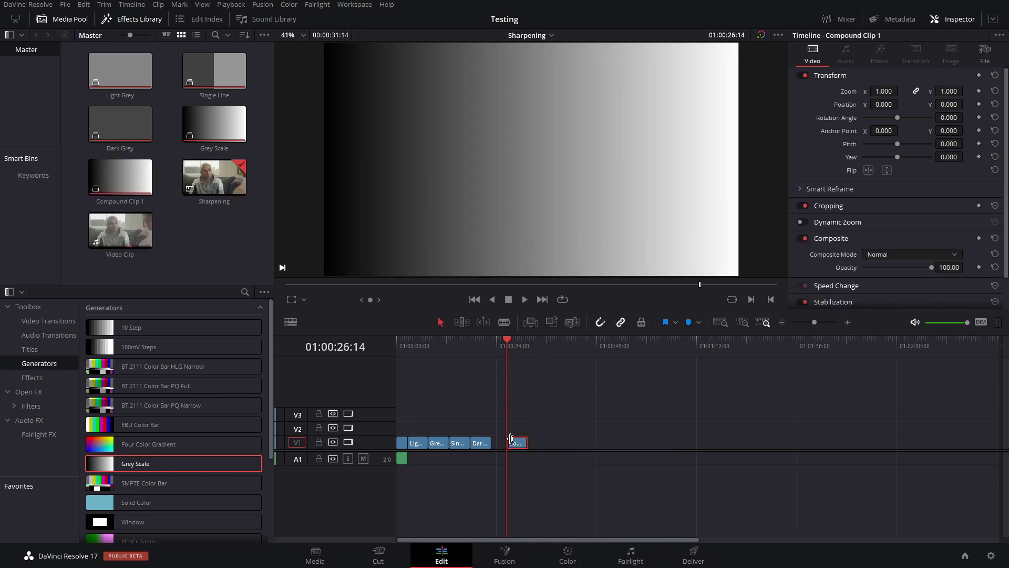
pyautogui.click(408, 348)
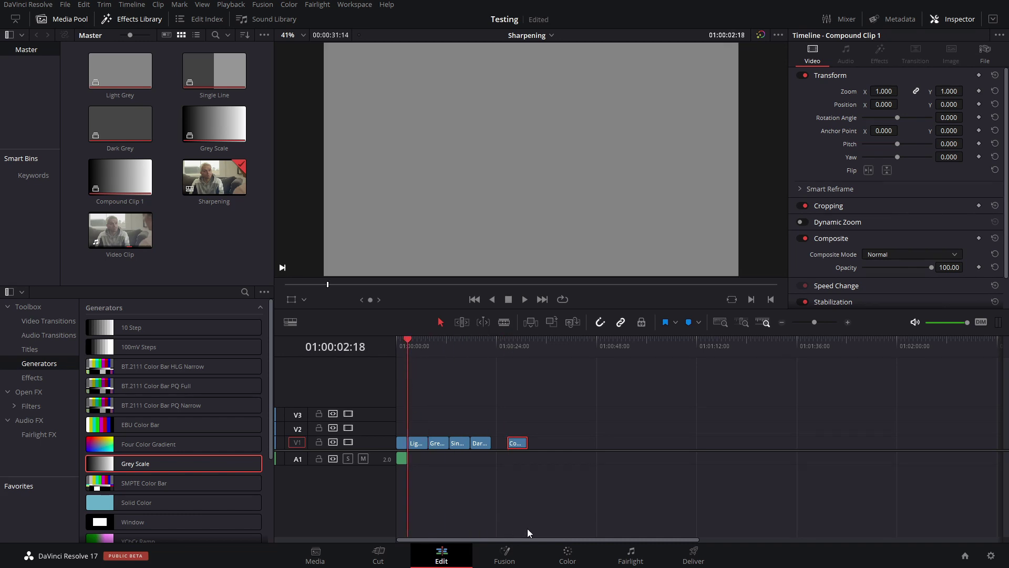
pyautogui.click(568, 555)
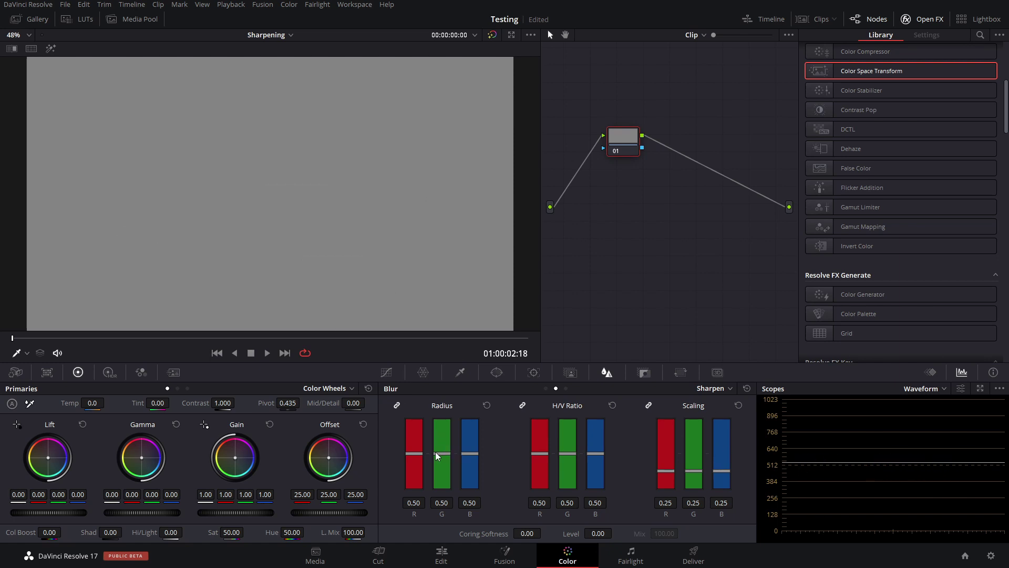
# Sweep the flat grey clip's radius down, up to 3.97, then back to 0.00 in Highlight view.
pyautogui.moveTo(436, 453); pyautogui.dragTo(441, 477)
pyautogui.moveTo(441, 488); pyautogui.dragTo(449, 344)
pyautogui.moveTo(430, 165); pyautogui.dragTo(429, 157)
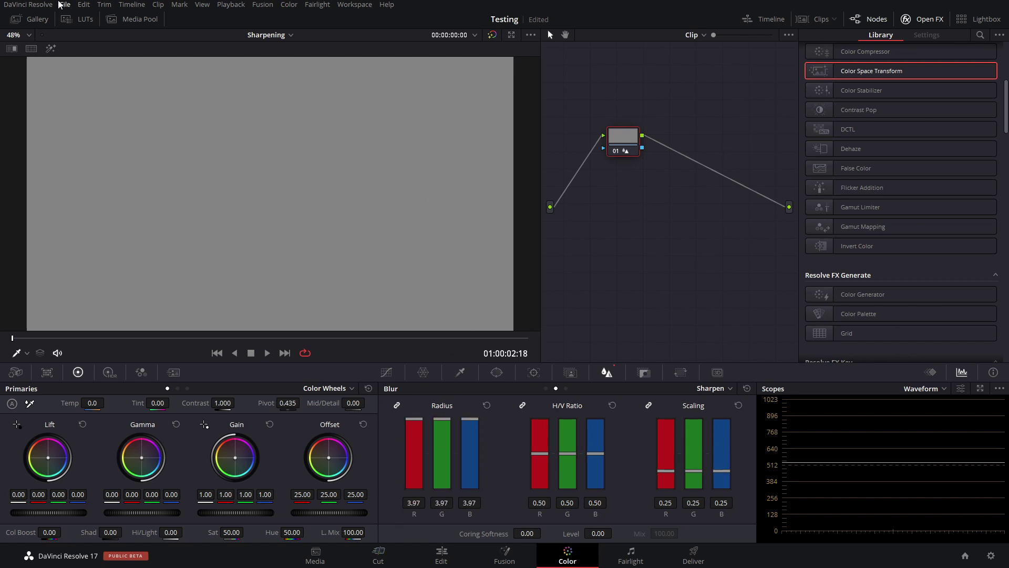
pyautogui.click(50, 48)
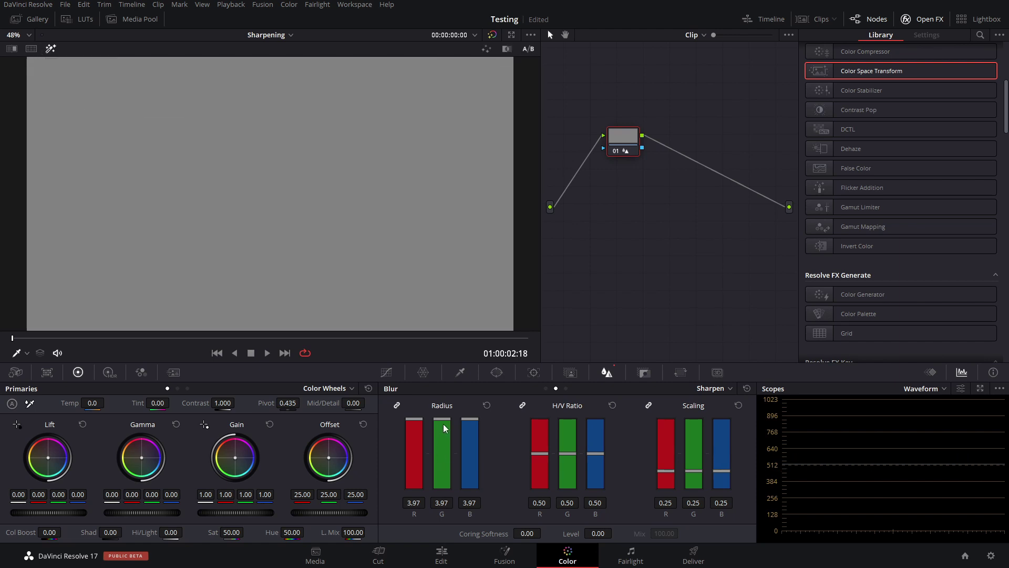
pyautogui.moveTo(443, 421); pyautogui.dragTo(462, 541)
pyautogui.moveTo(442, 421); pyautogui.dragTo(439, 519)
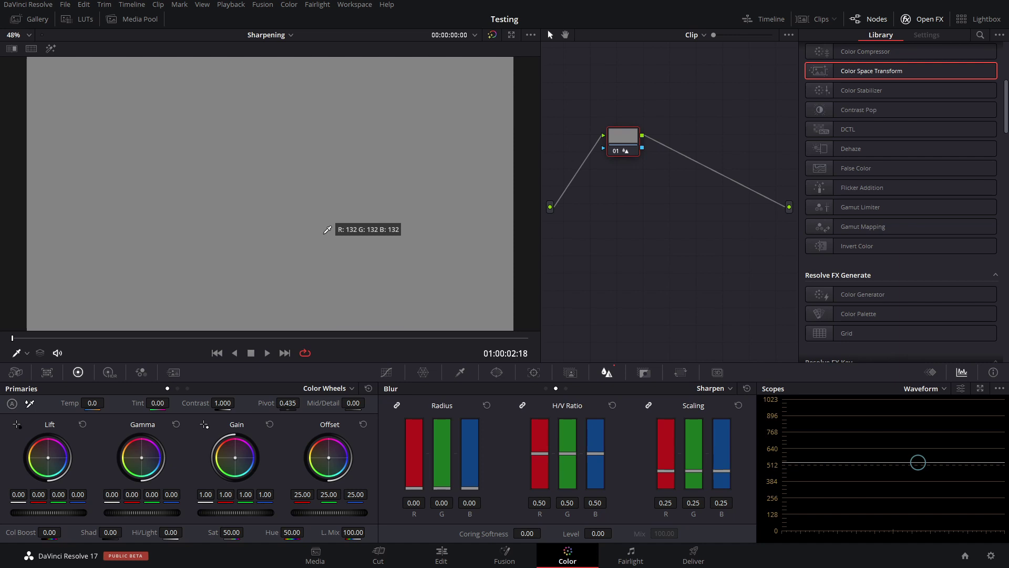
# Step to the grey scale gradient clip and turn Highlight mode off.
pyautogui.press('Down')
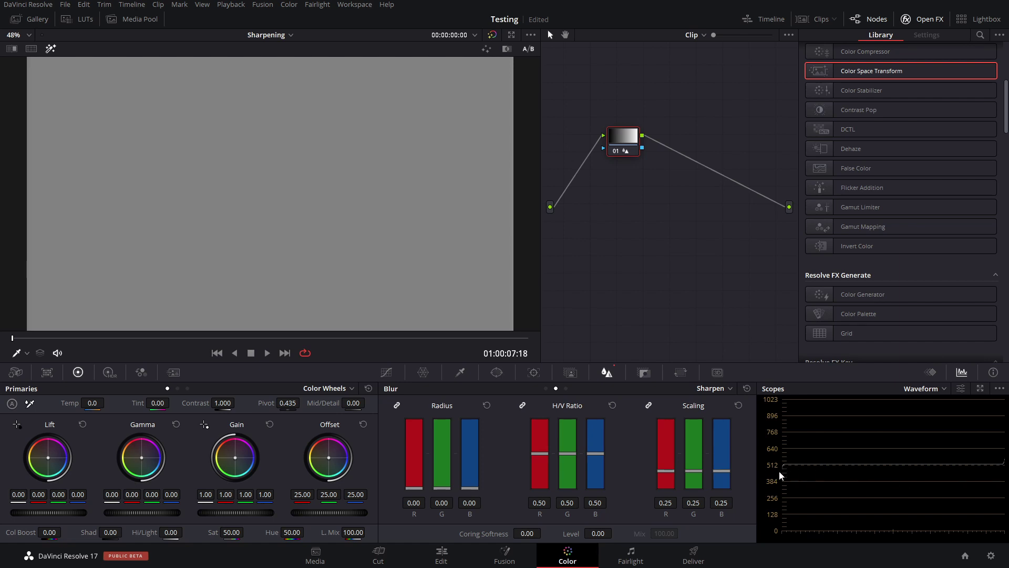
pyautogui.hotkey('shift', 'h')
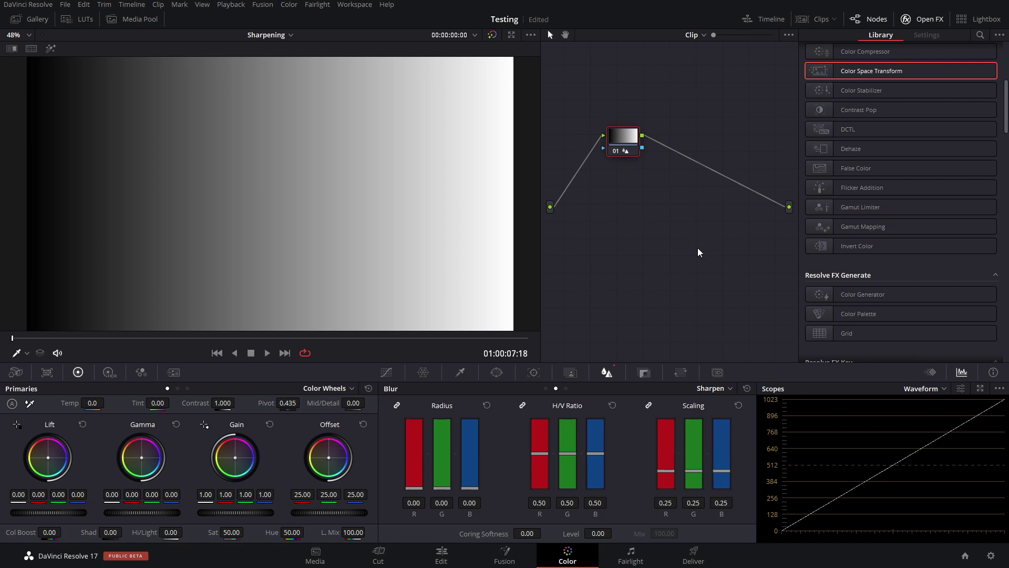
# Add a node before the sharpening node with contrast 1.482, previewing node 02's difference.
pyautogui.hotkey('shift', 's')
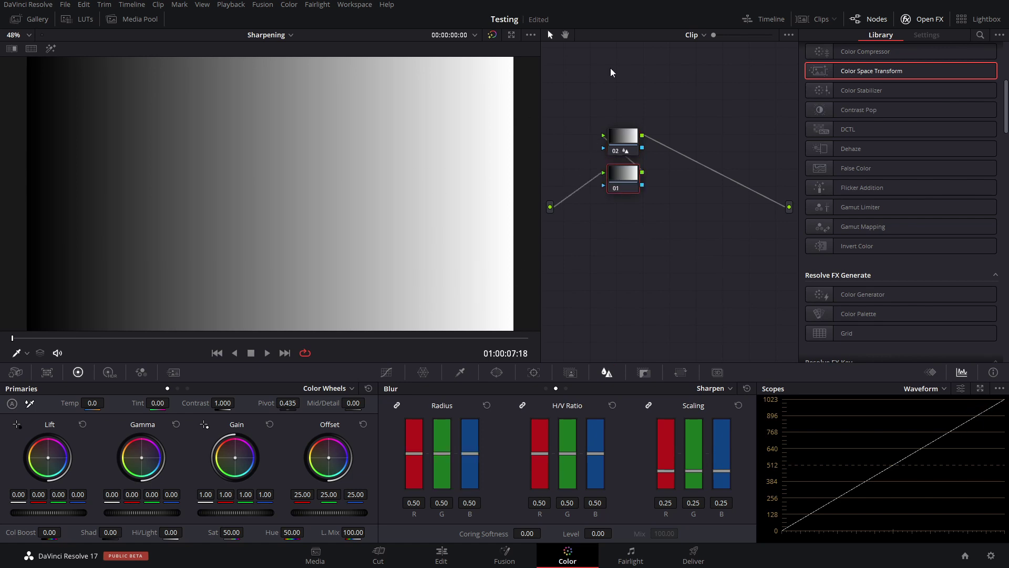
pyautogui.moveTo(222, 403); pyautogui.dragTo(240, 403)
pyautogui.click(620, 150)
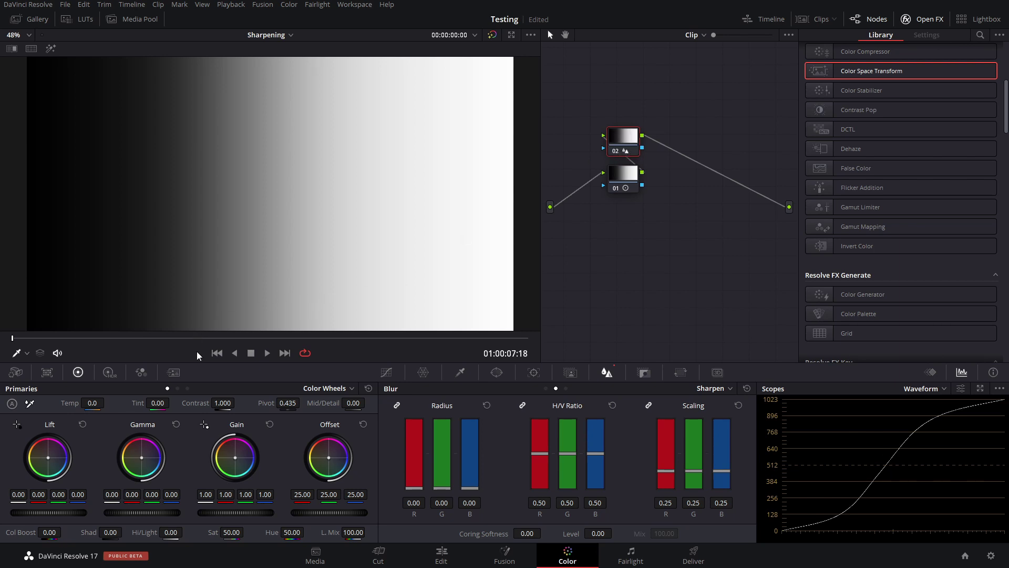
pyautogui.click(51, 48)
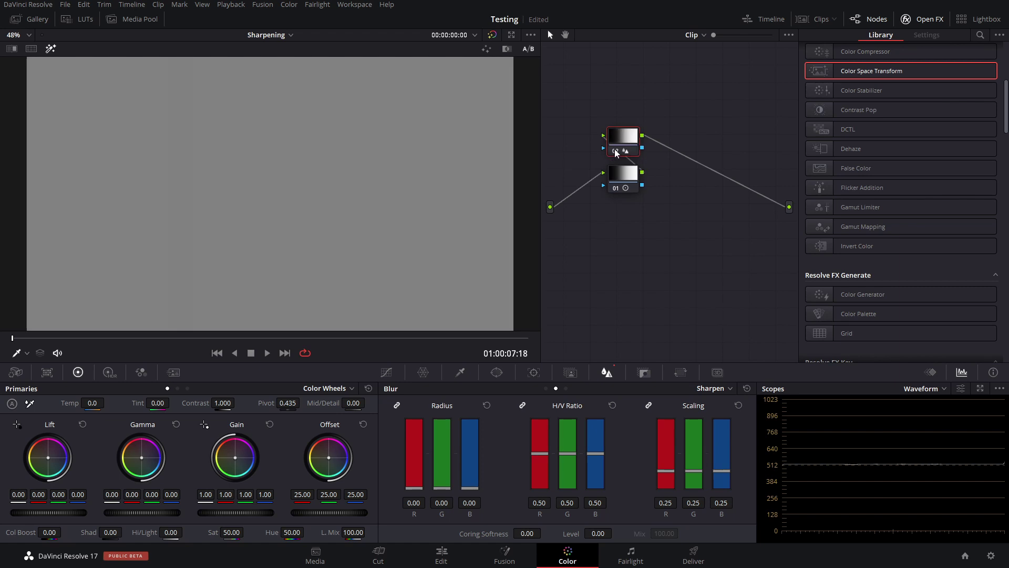
pyautogui.click(51, 49)
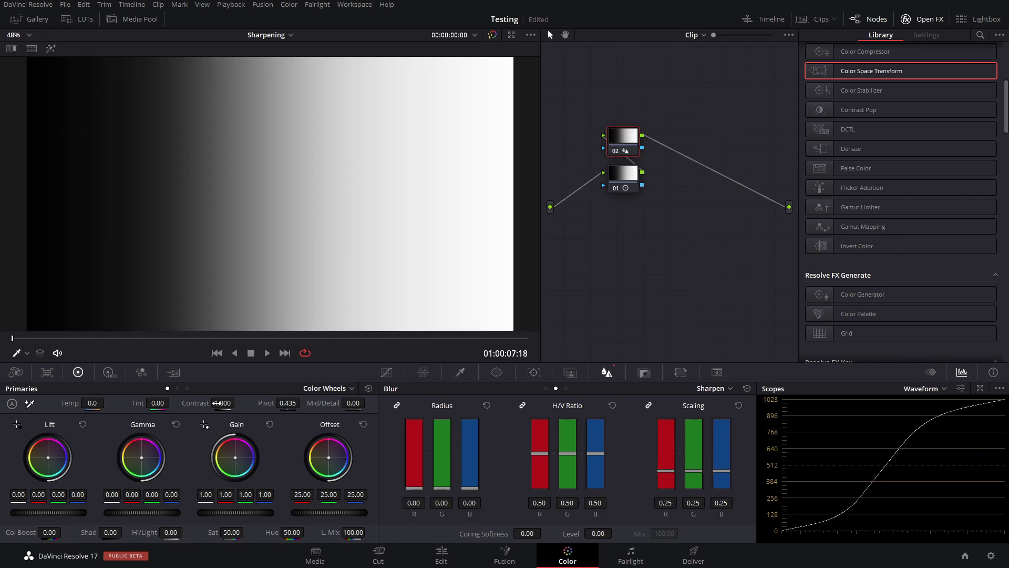
# Raise node 01's contrast to about 1.9, then view only node 02's sharpening difference.
pyautogui.hotkey('ctrl', 'Up')
pyautogui.moveTo(216, 403); pyautogui.dragTo(238, 403)
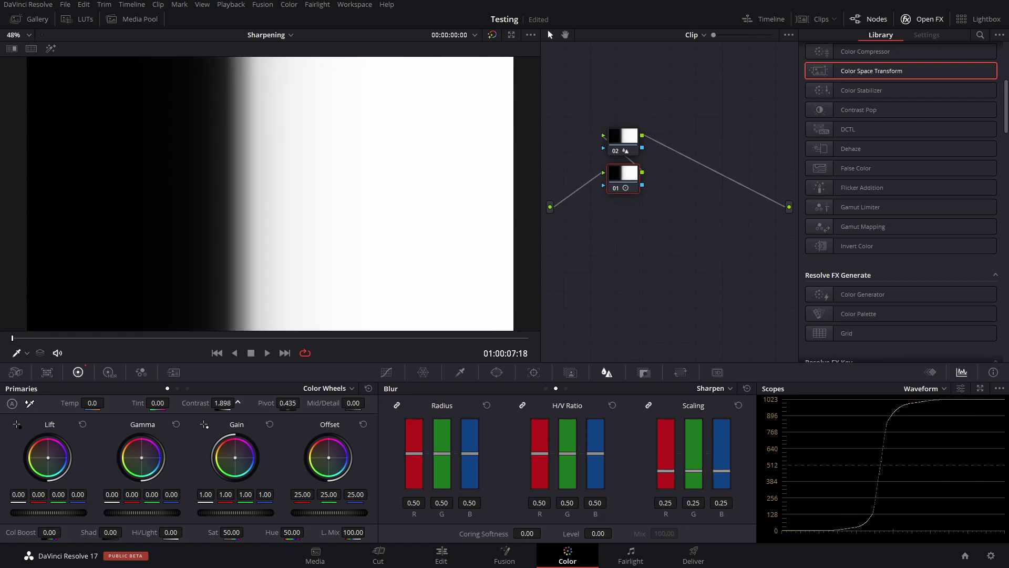
pyautogui.moveTo(615, 156); pyautogui.dragTo(619, 151)
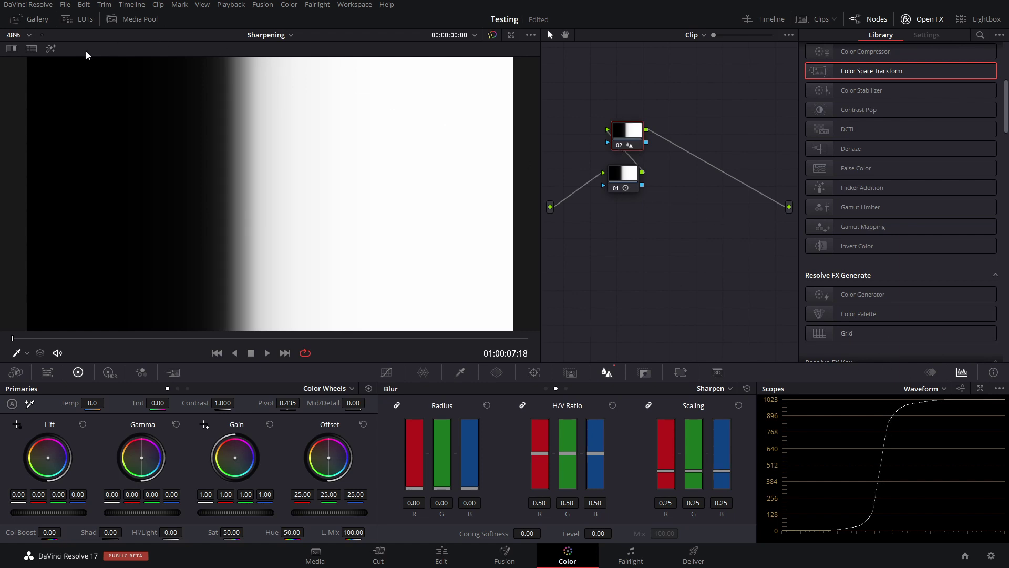
pyautogui.click(50, 49)
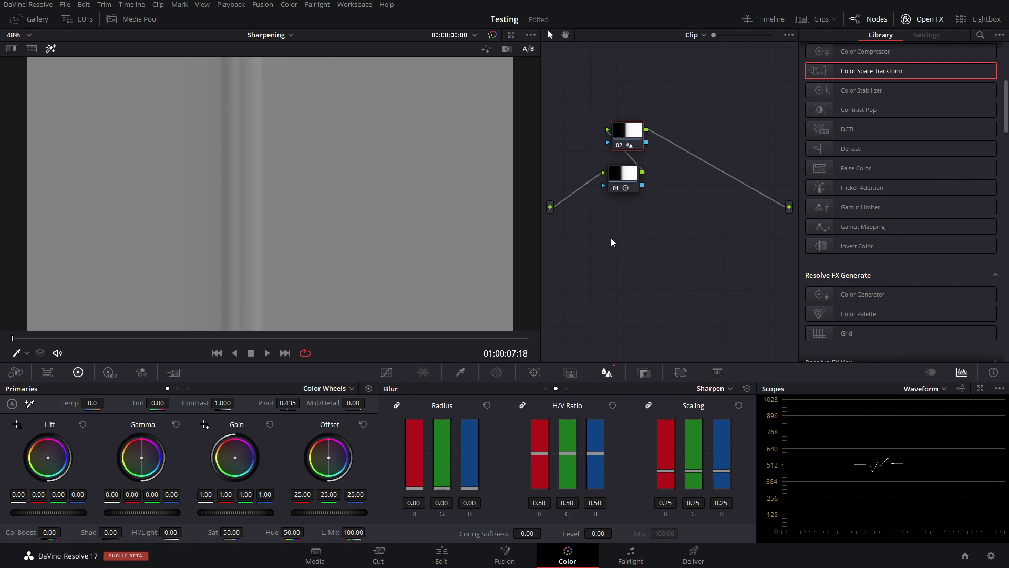
# Set node 02's sharpen scaling to 1.00, turn Highlight off, and select node 01.
pyautogui.moveTo(700, 472); pyautogui.dragTo(699, 412)
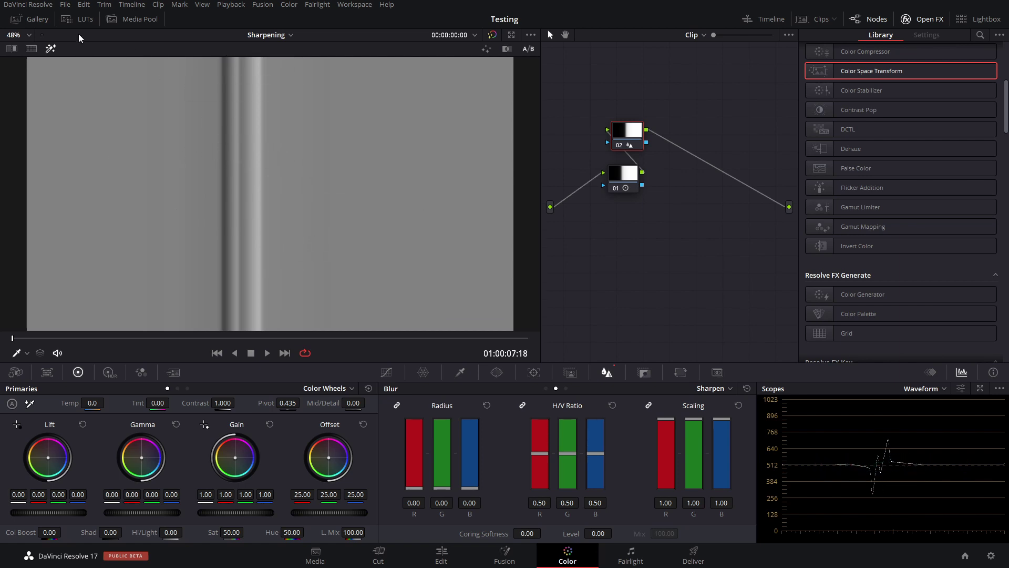
pyautogui.click(52, 48)
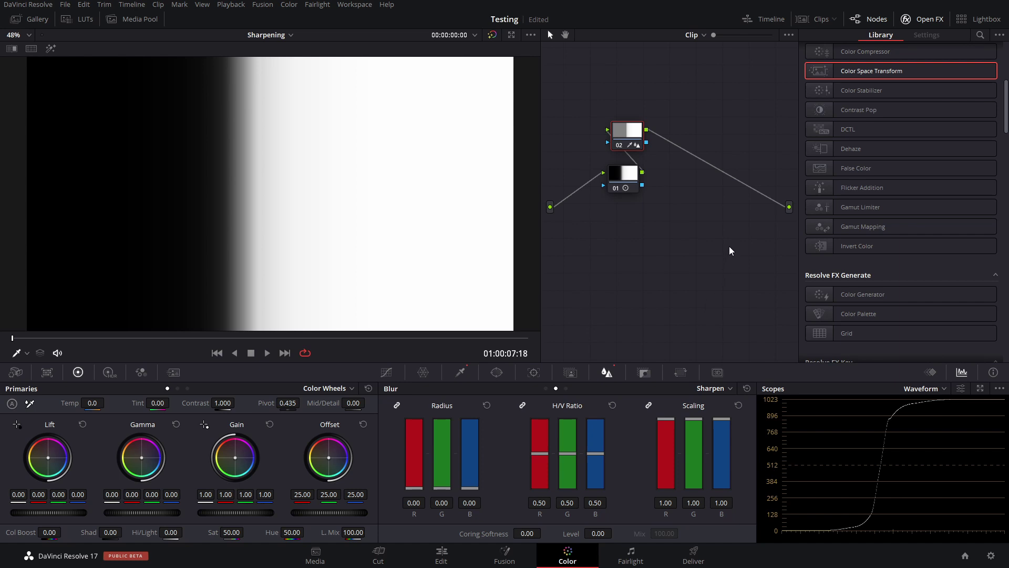
pyautogui.click(631, 176)
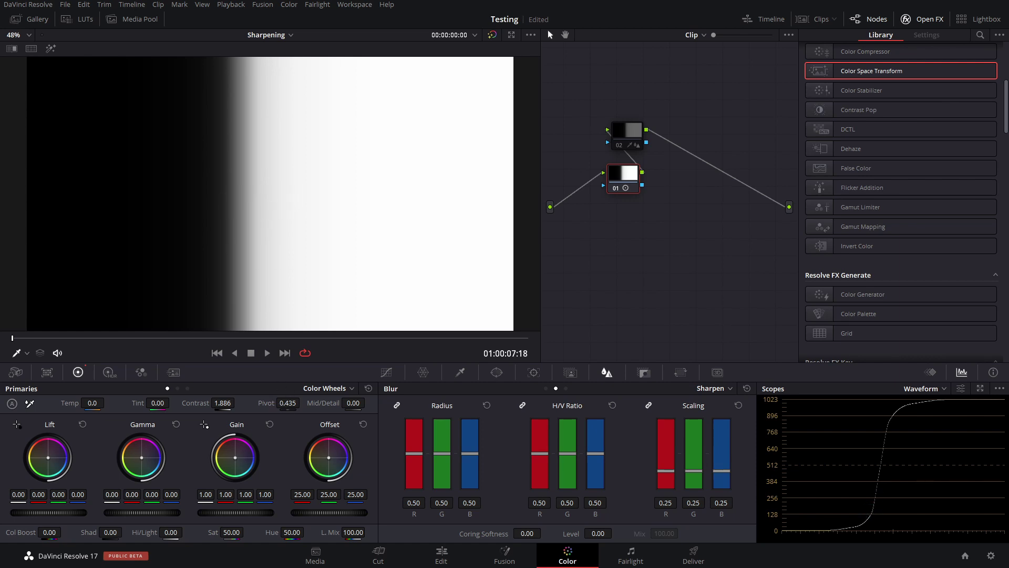
# Set node 01's pivot to 0.475 and contrast to 1.974, checking node 02's values.
pyautogui.moveTo(288, 403)
pyautogui.mouseDown()
pyautogui.moveTo(331, 403)
pyautogui.moveTo(271, 403)
pyautogui.moveTo(307, 402)
pyautogui.moveTo(294, 402)
pyautogui.mouseUp()
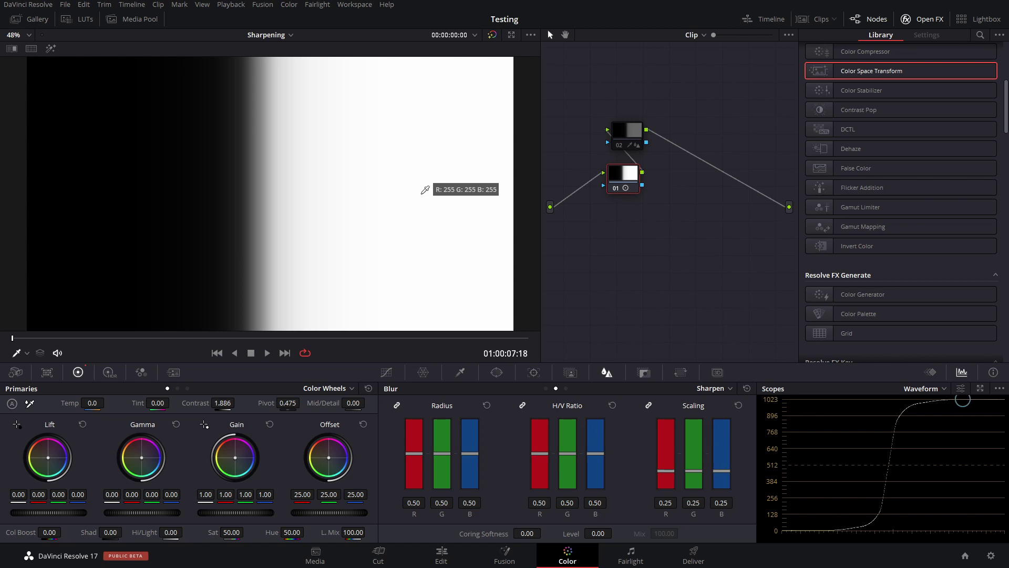
pyautogui.click(640, 131)
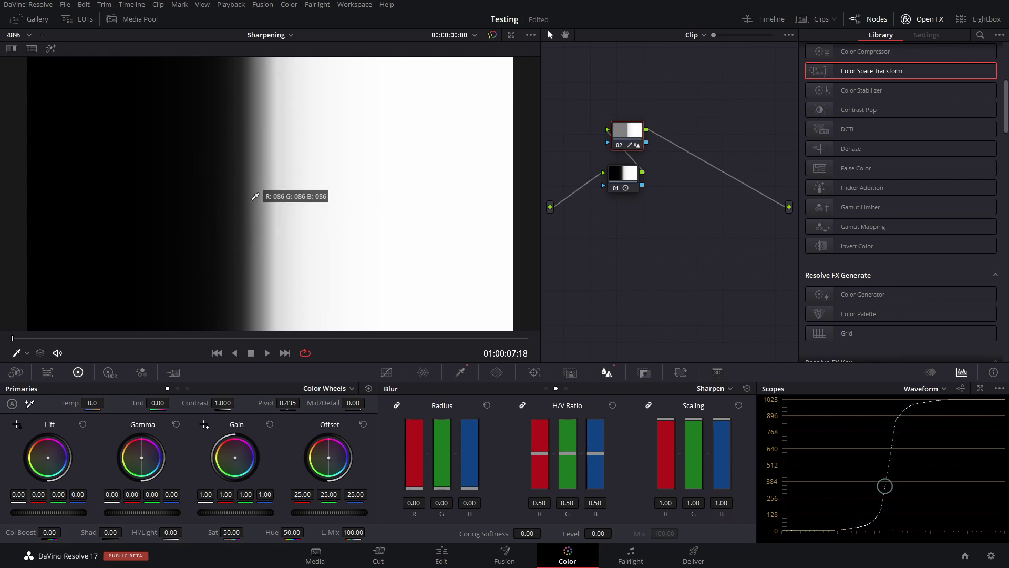
pyautogui.click(622, 192)
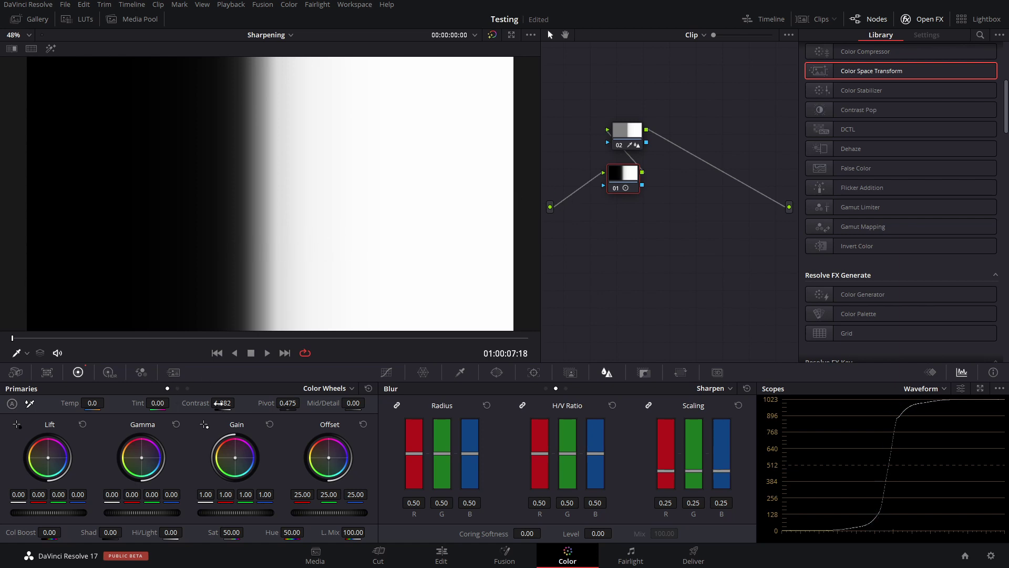
pyautogui.moveTo(223, 402); pyautogui.dragTo(234, 403)
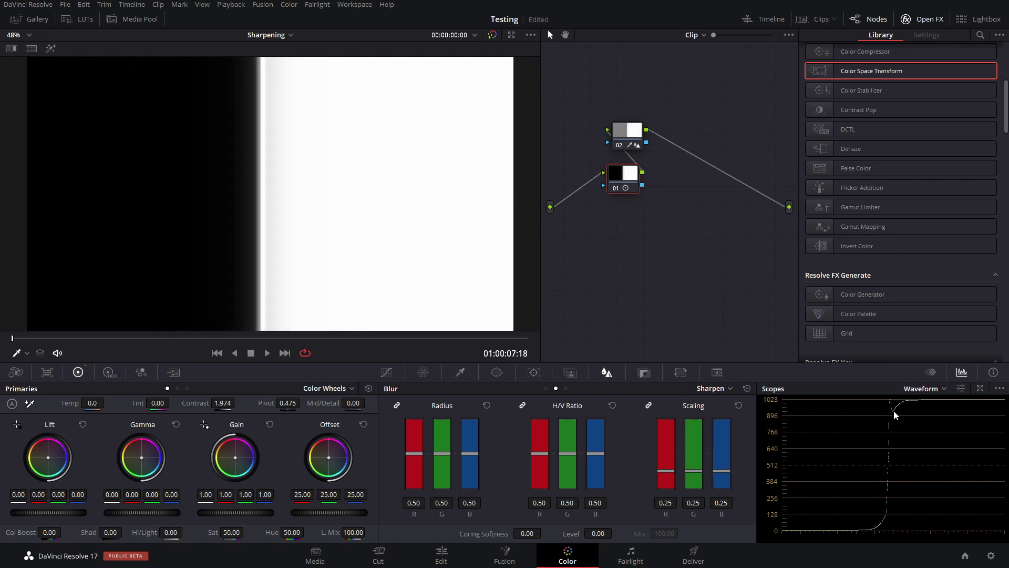
# Compare node 02's Highlight difference, then fine-tune node 01's contrast from 1.992 to about 1.9.
pyautogui.click(625, 134)
pyautogui.click(51, 48)
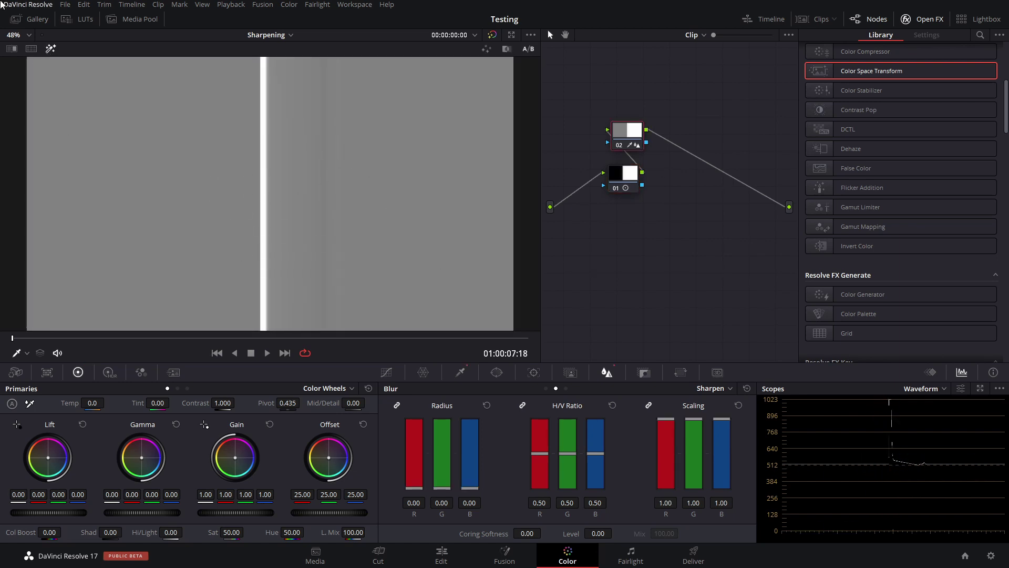
pyautogui.click(52, 49)
pyautogui.click(623, 174)
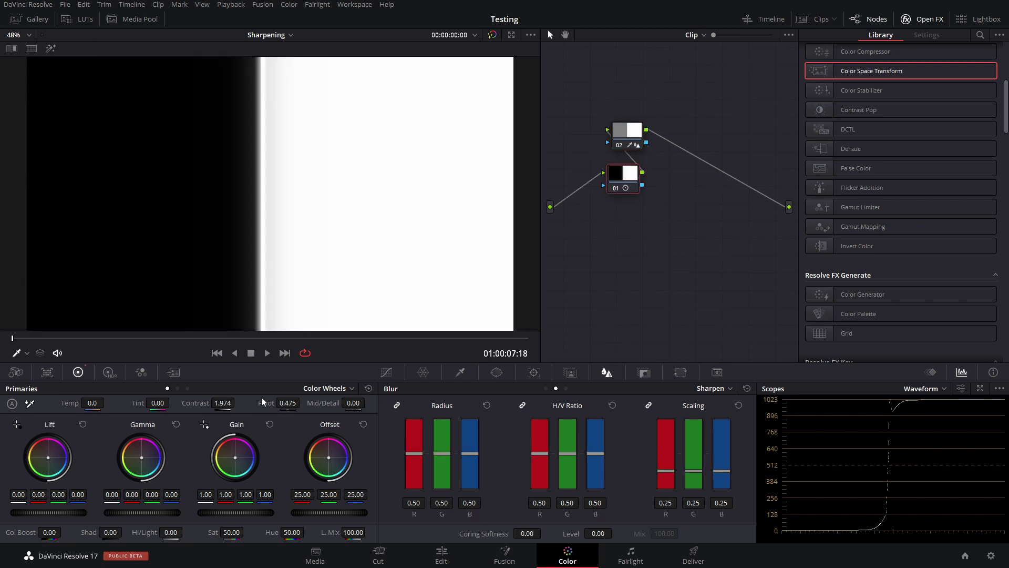
pyautogui.moveTo(218, 402); pyautogui.dragTo(238, 402)
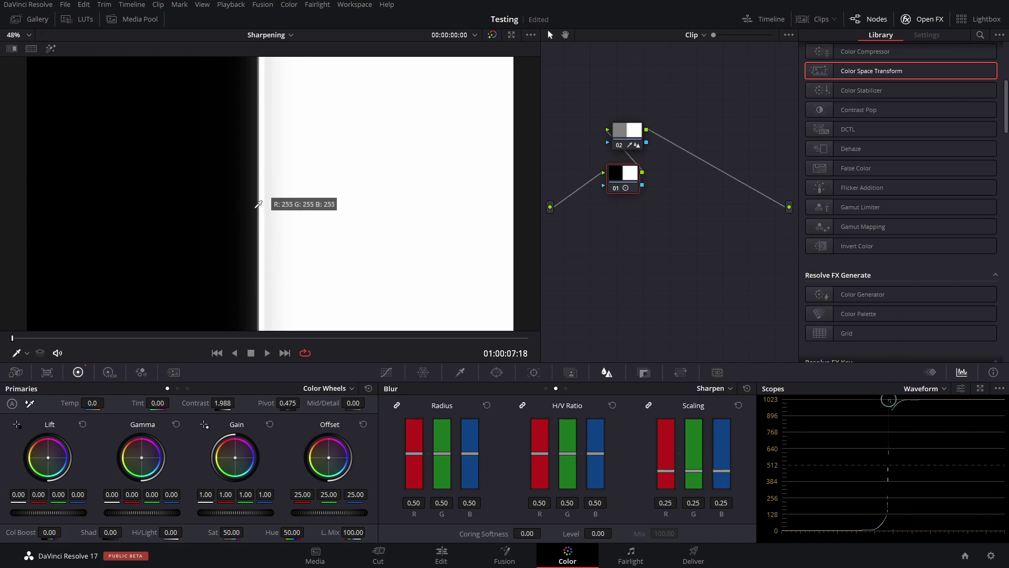
pyautogui.moveTo(222, 403)
pyautogui.mouseDown()
pyautogui.moveTo(213, 403)
pyautogui.moveTo(224, 403)
pyautogui.mouseUp()
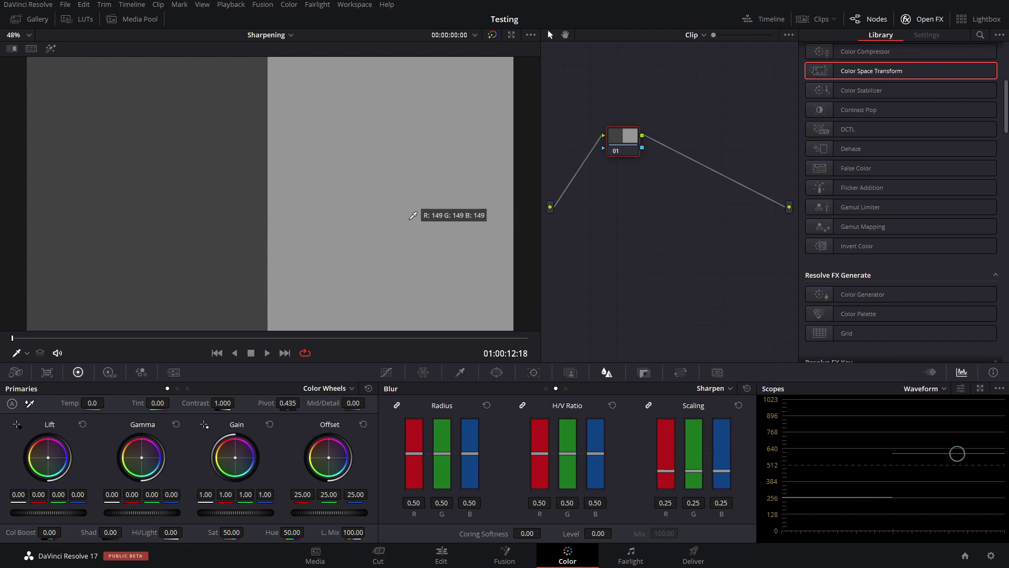
# Set the two-tone clip's sharpen radius to 0.00 and scaling to 0.87, checking the Highlight view.
pyautogui.moveTo(470, 453); pyautogui.dragTo(478, 494)
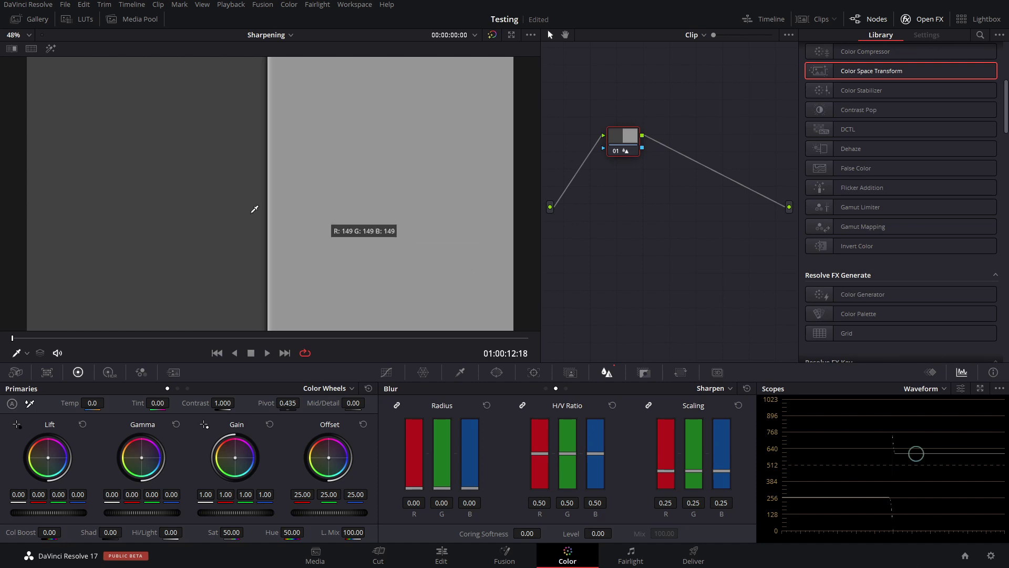
pyautogui.click(49, 49)
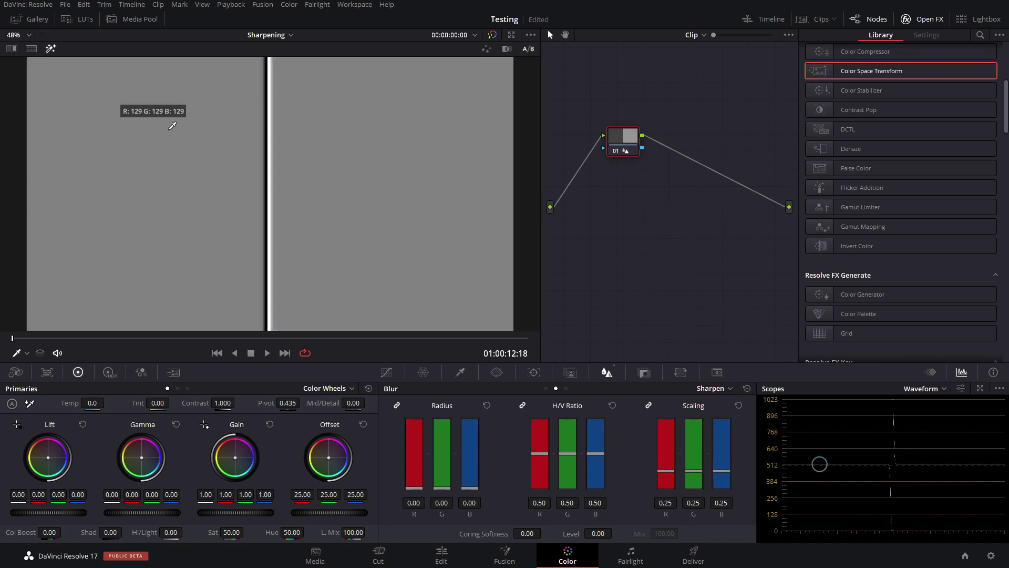
pyautogui.click(51, 48)
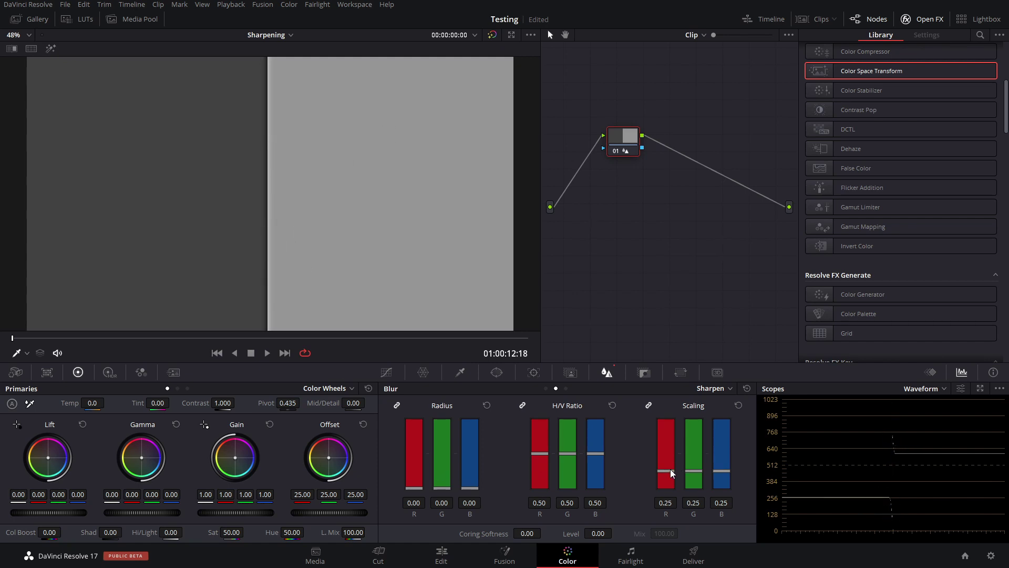
pyautogui.moveTo(670, 469); pyautogui.dragTo(667, 427)
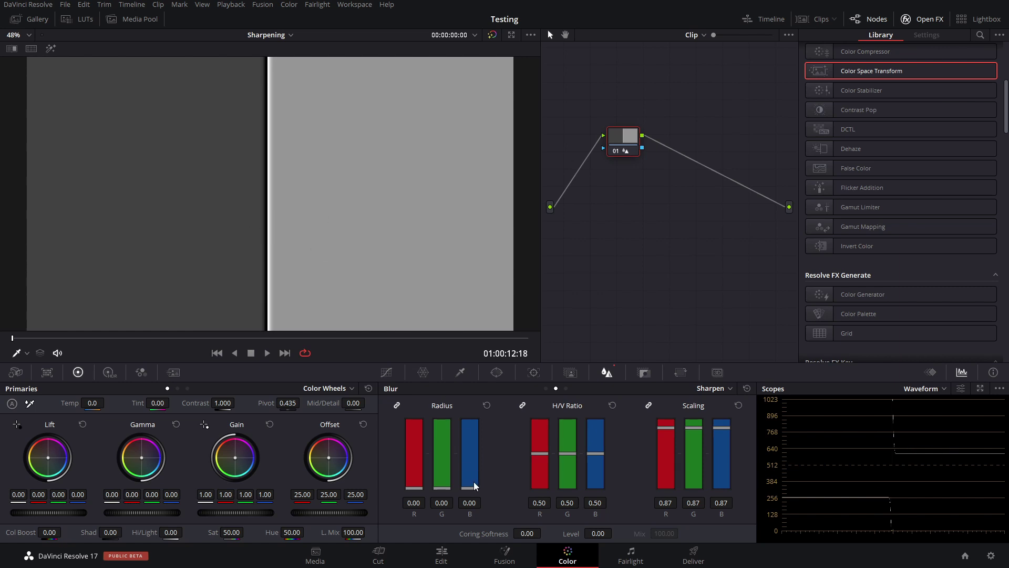
# Set node 01's blur radius to 3.97 and H/V ratio to 0.33, comparing against the bypassed node.
pyautogui.moveTo(471, 486); pyautogui.dragTo(151, 170)
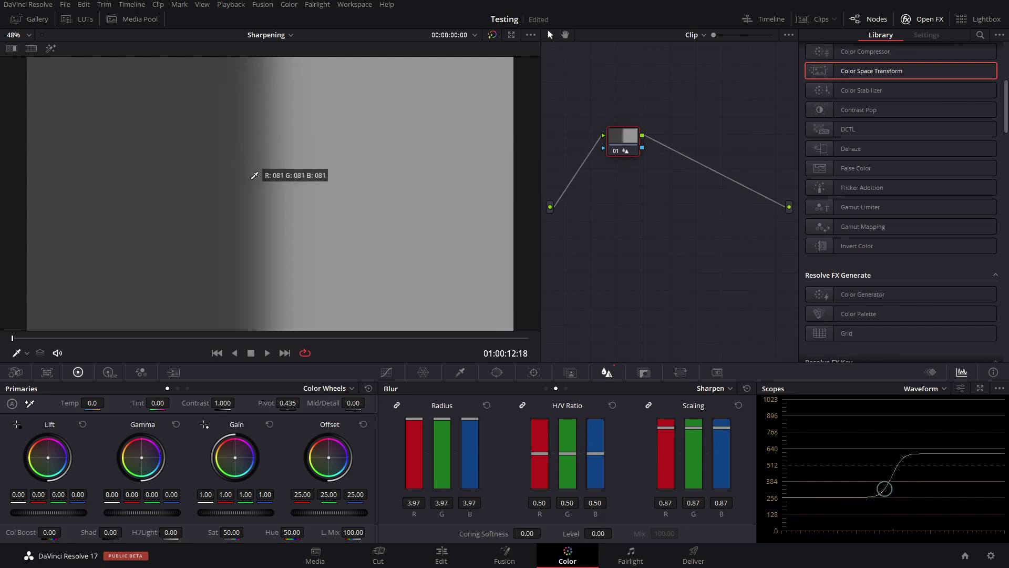
pyautogui.hotkey('ctrl', 'd')
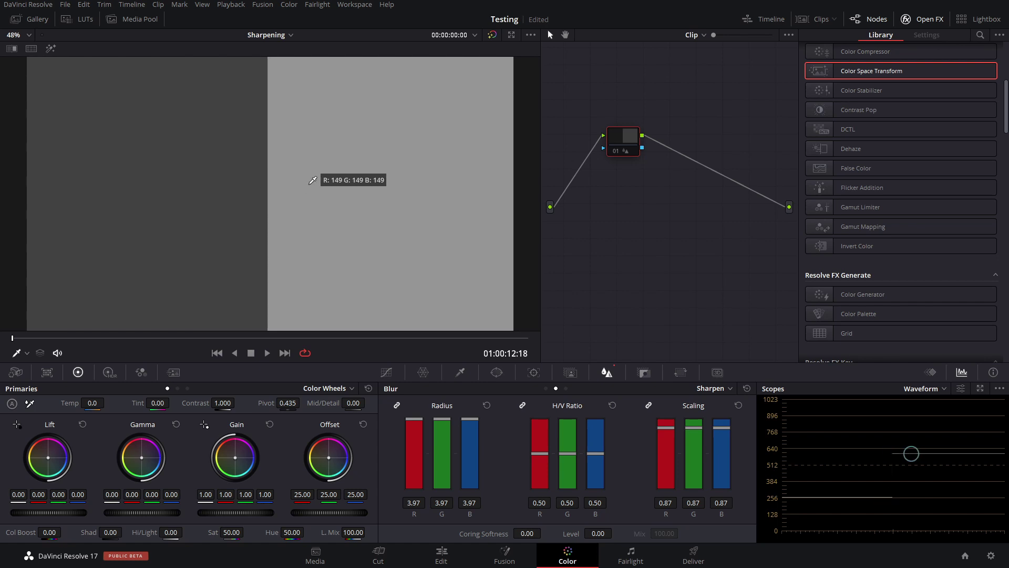
pyautogui.hotkey('ctrl', 'd')
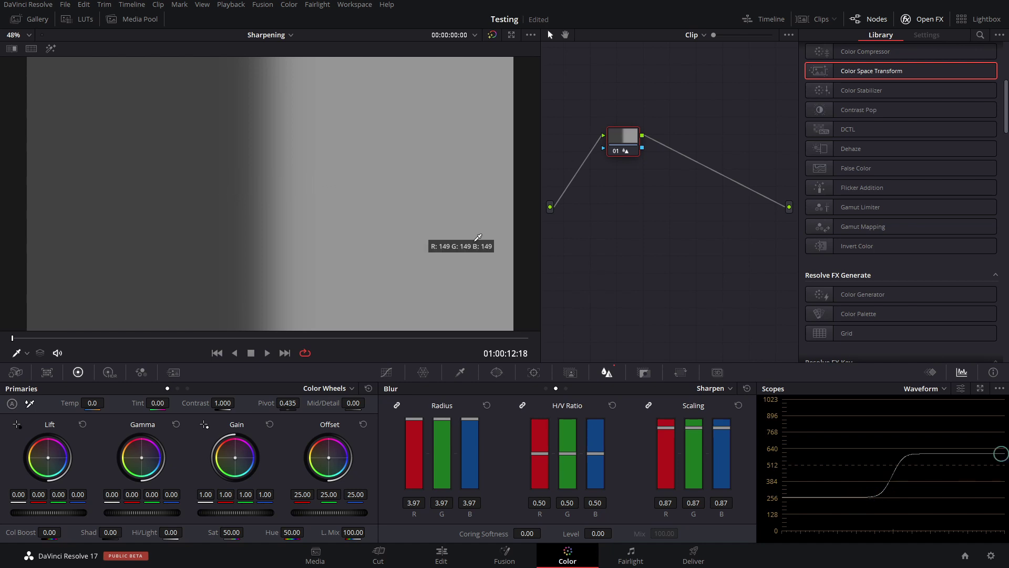
pyautogui.moveTo(541, 454)
pyautogui.mouseDown()
pyautogui.moveTo(528, 488)
pyautogui.moveTo(537, 455)
pyautogui.moveTo(531, 474)
pyautogui.moveTo(531, 465)
pyautogui.mouseUp()
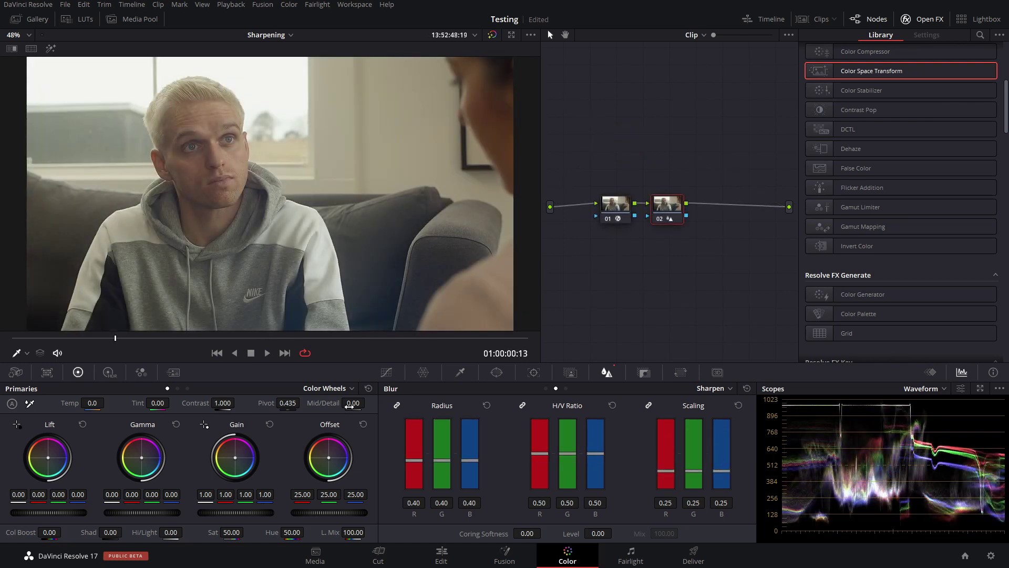
# Lower node 02's sharpen radius to 0.18 and view only the sharpening difference in Highlight mode.
pyautogui.moveTo(409, 462); pyautogui.dragTo(412, 481)
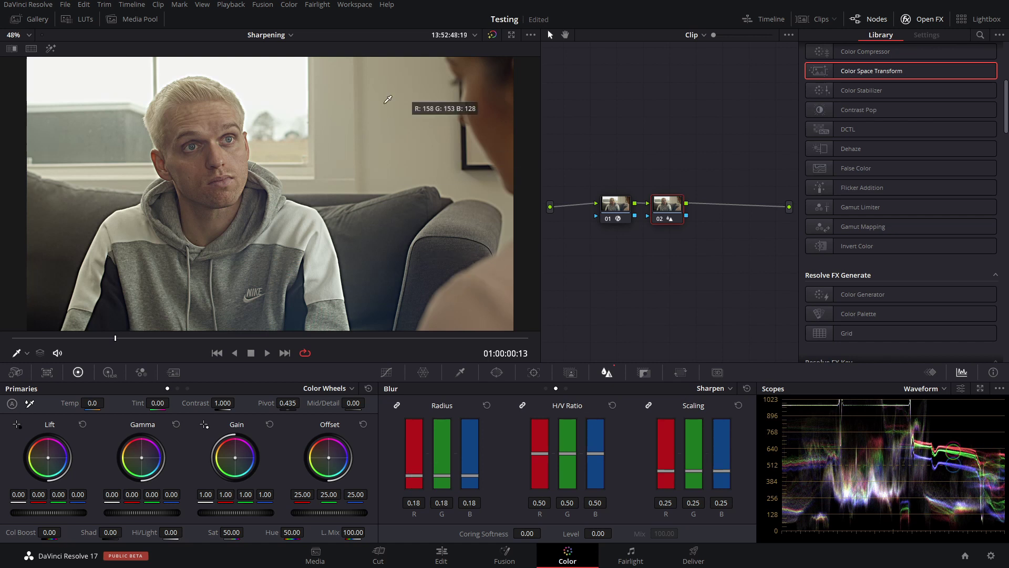
pyautogui.click(49, 49)
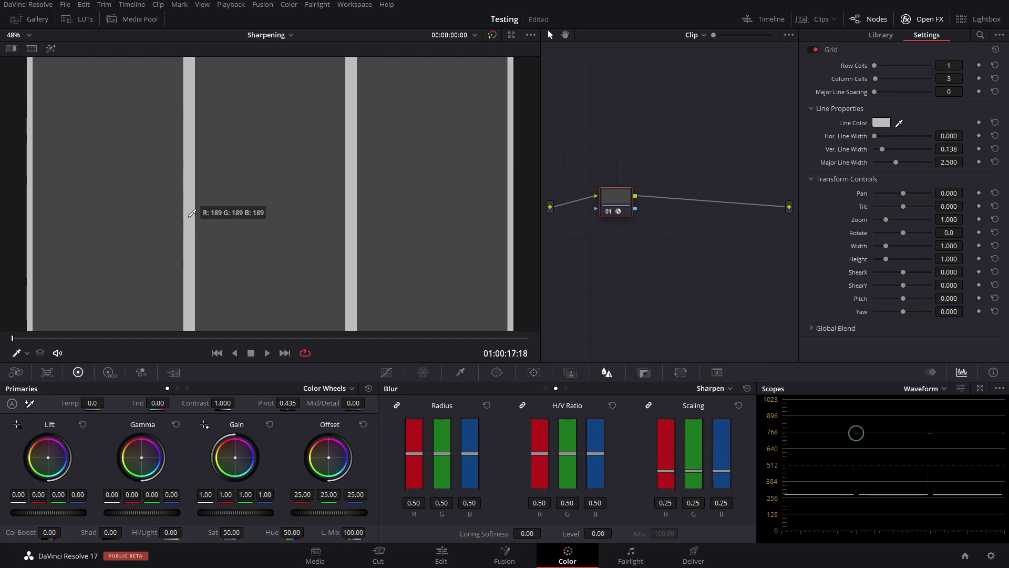
# Add a serial node after node 01 and blur the grid lines at radius 1.38, then select node 01.
pyautogui.hotkey('alt', 's')
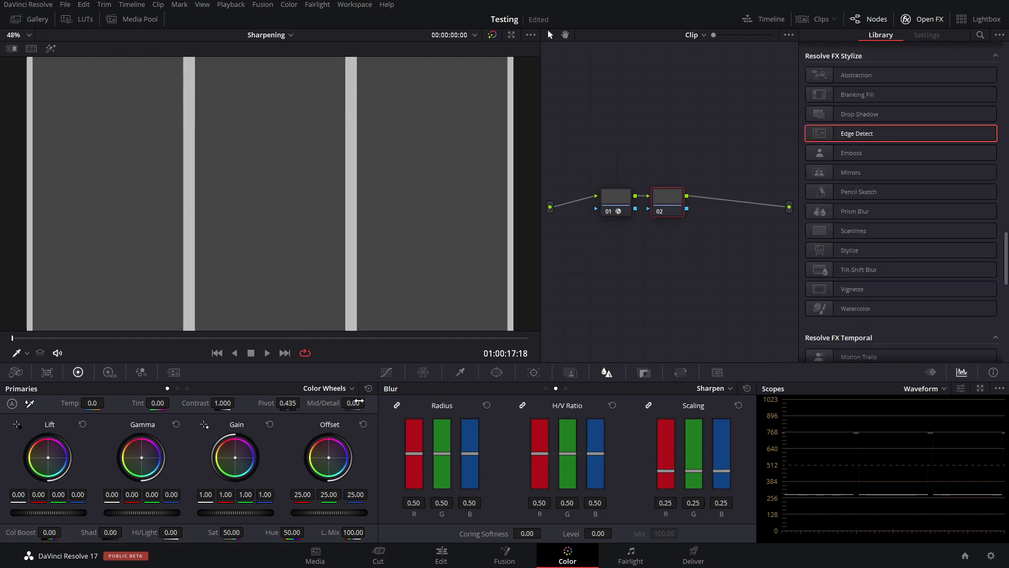
pyautogui.moveTo(416, 453); pyautogui.dragTo(404, 346)
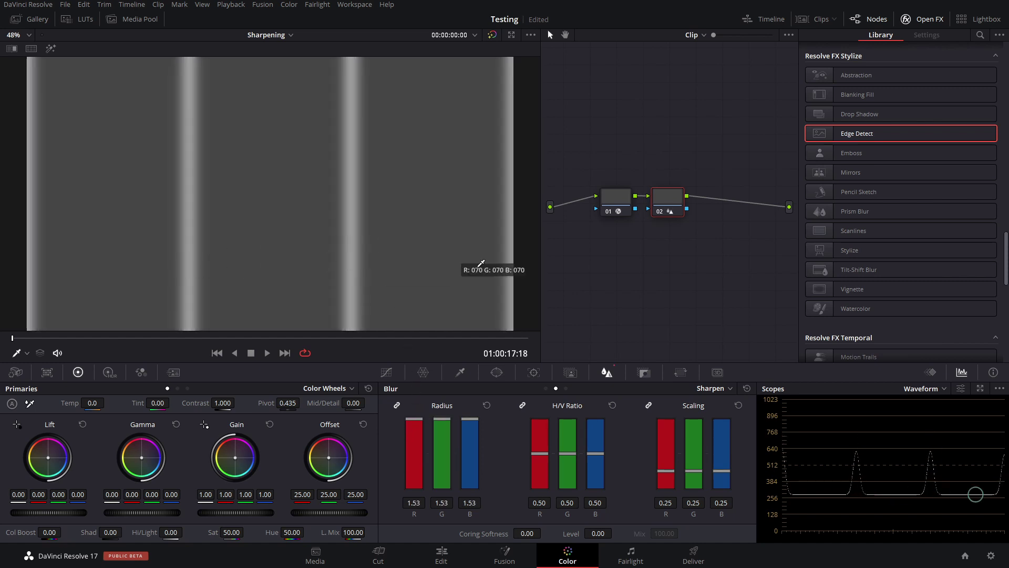
pyautogui.moveTo(420, 420); pyautogui.dragTo(428, 493)
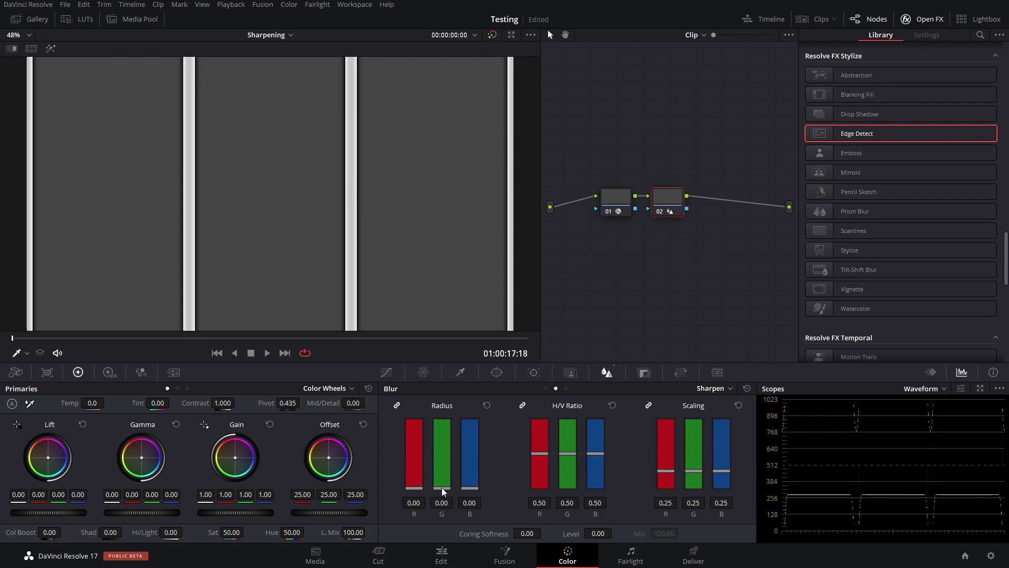
pyautogui.moveTo(442, 485); pyautogui.dragTo(447, 385)
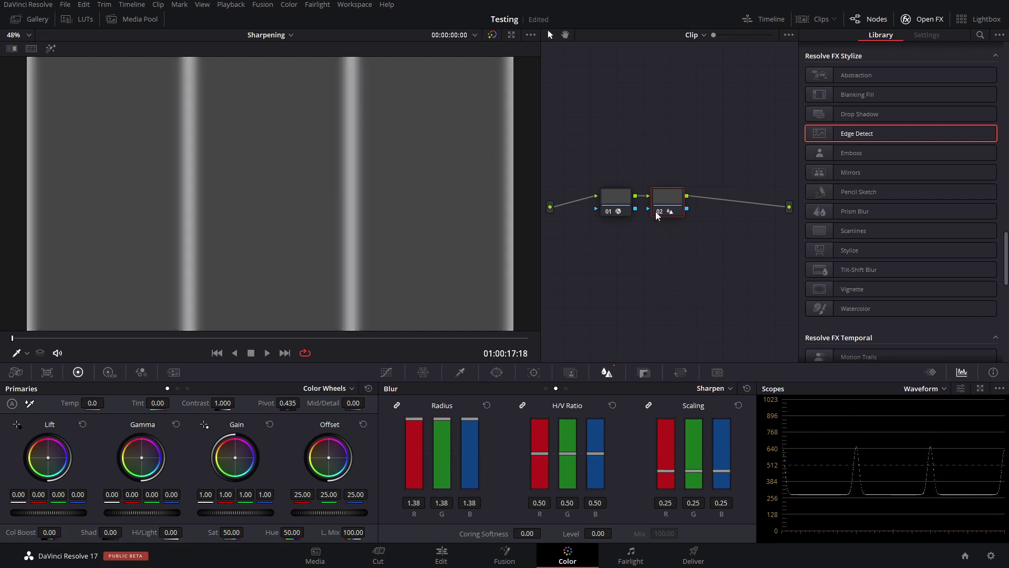
pyautogui.click(619, 196)
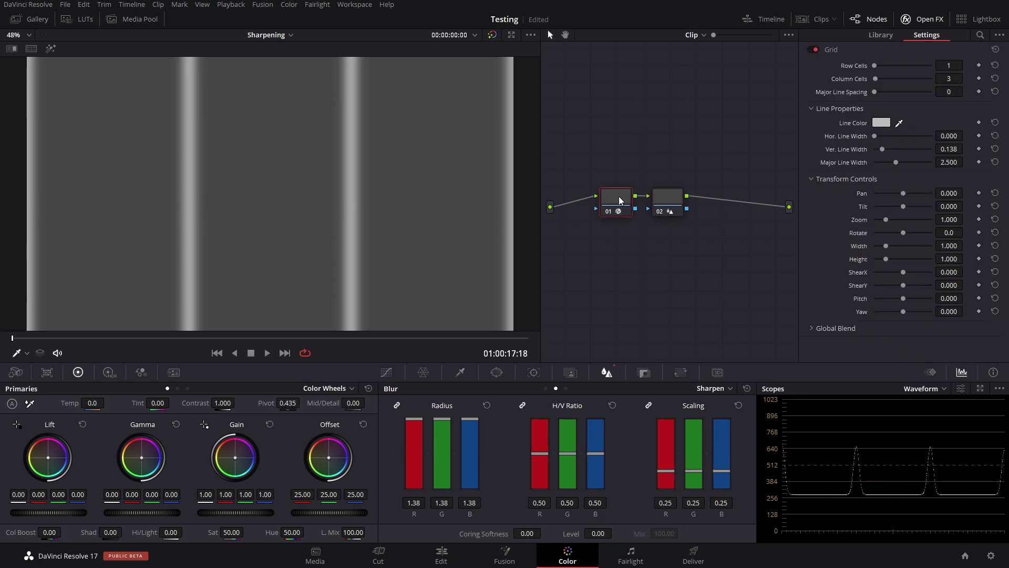
# Change node 01's grid line colour to light grey #bcbcbc, then add a serial node after it.
pyautogui.click(881, 122)
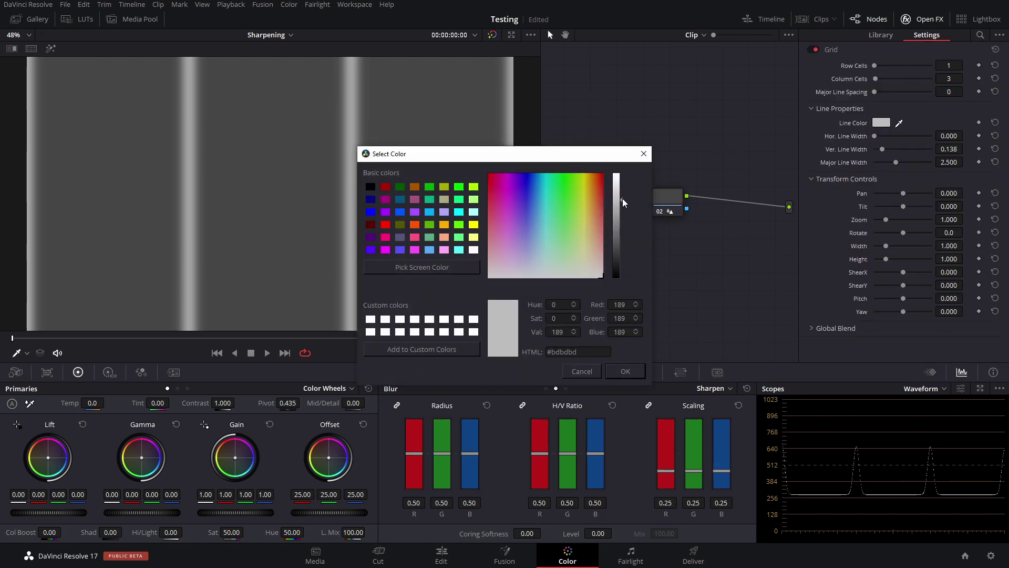
pyautogui.moveTo(621, 208); pyautogui.dragTo(611, 252)
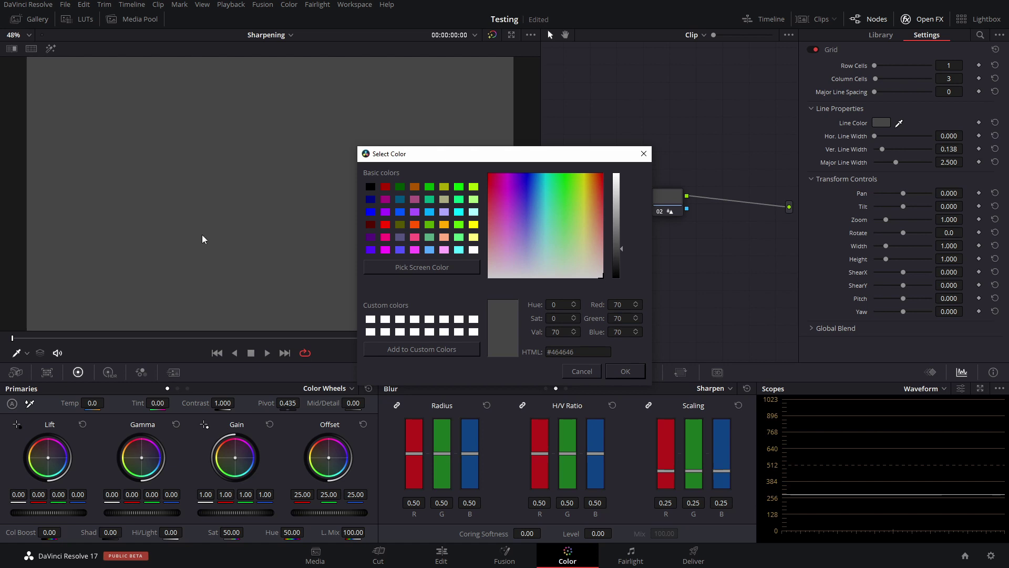
pyautogui.click(625, 371)
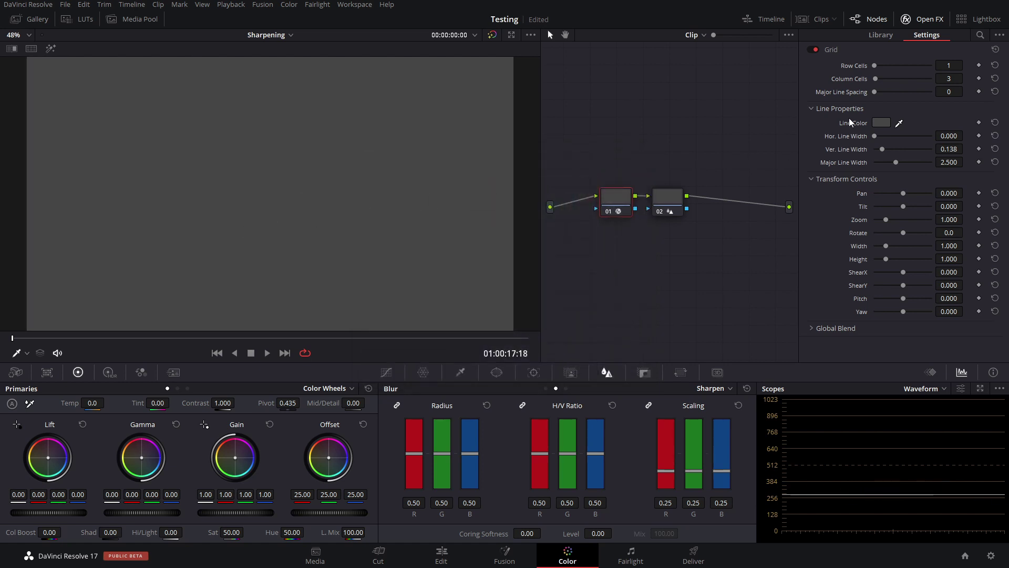
pyautogui.click(883, 124)
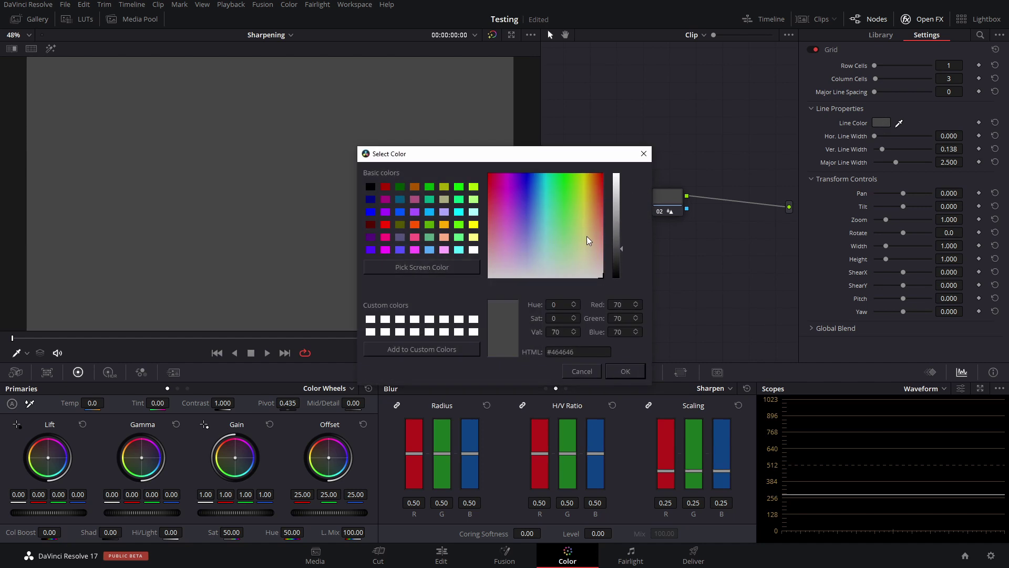
pyautogui.click(621, 260)
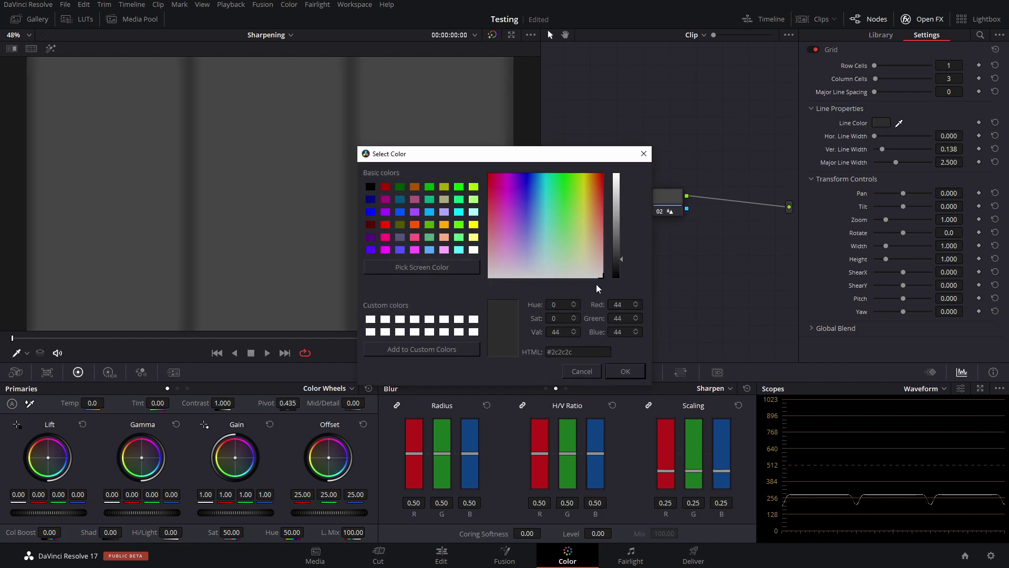
pyautogui.click(622, 201)
pyautogui.click(634, 373)
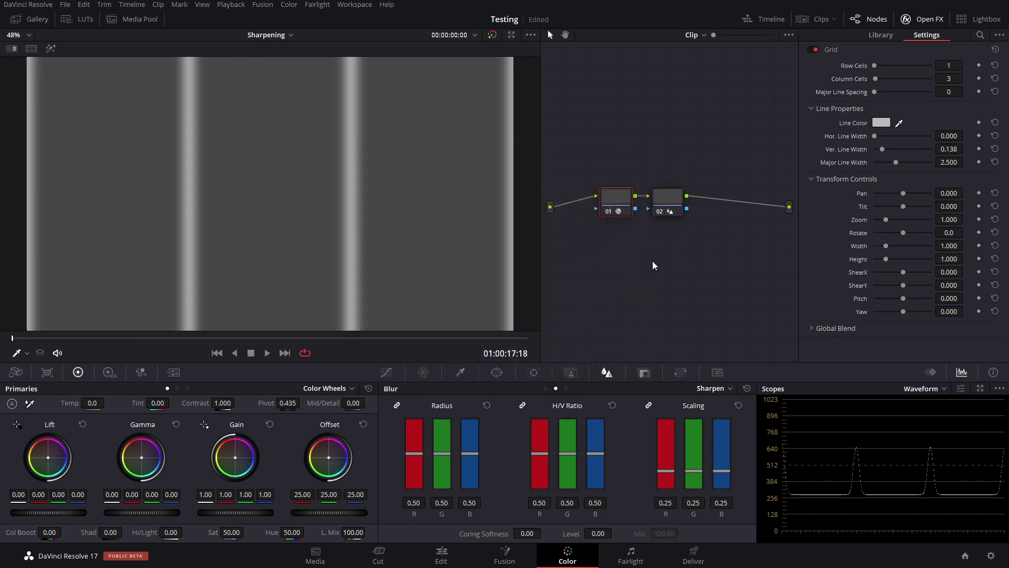
pyautogui.hotkey('alt', 's')
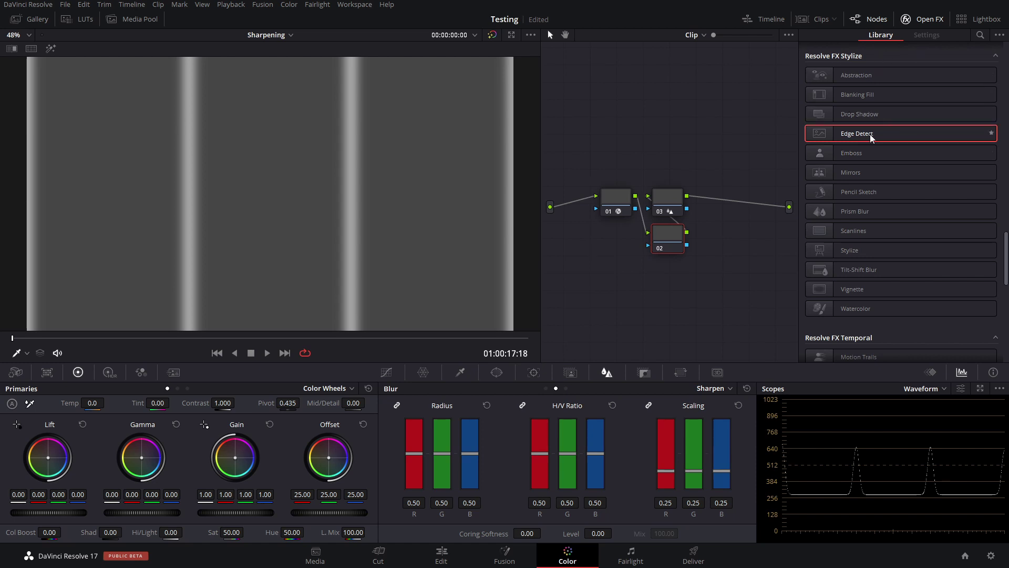
# Apply Edge Detect to node 02 and disable the blur node to see pure edges.
pyautogui.moveTo(871, 135); pyautogui.dragTo(670, 245)
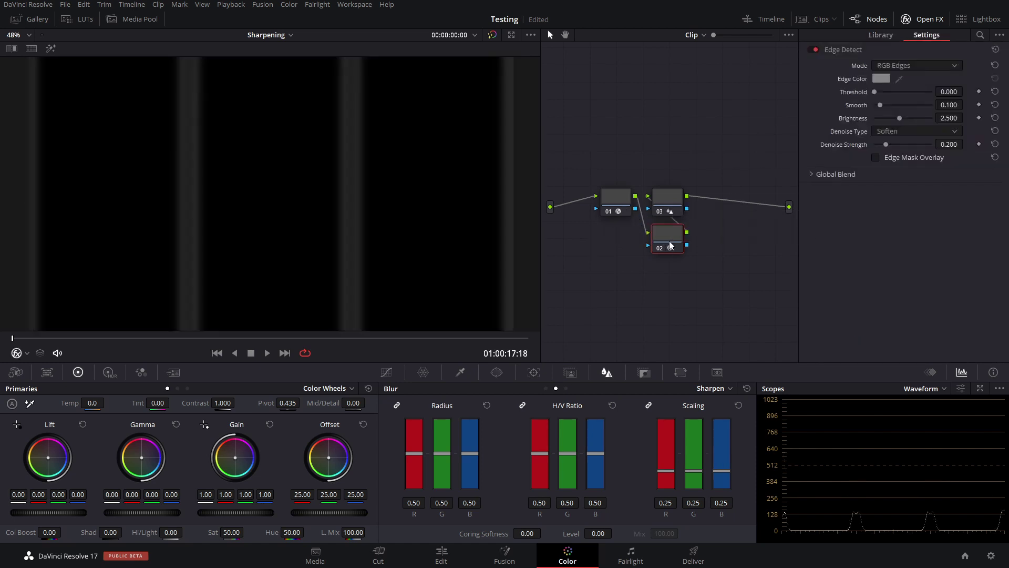
pyautogui.click(660, 212)
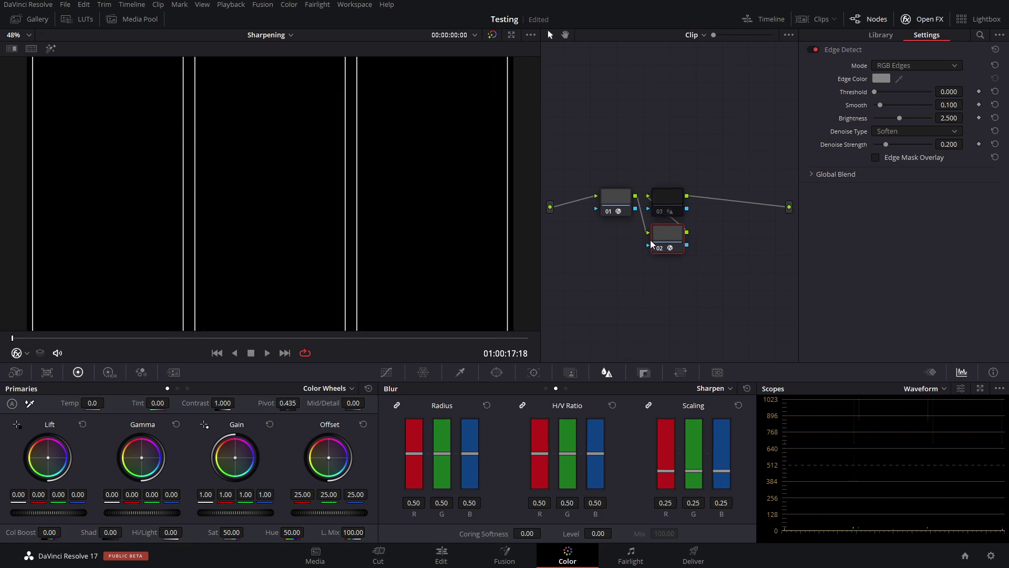
pyautogui.click(661, 249)
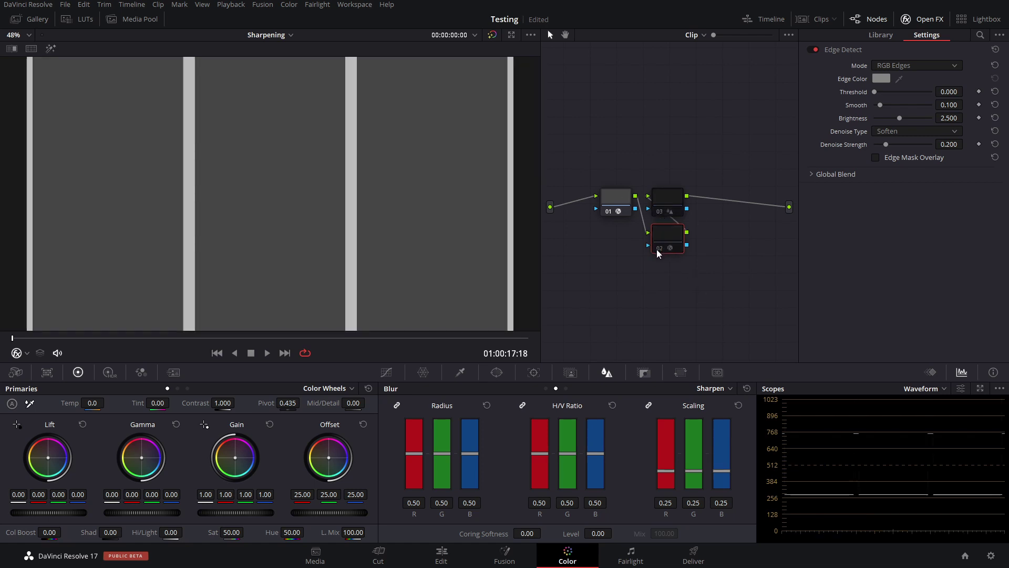
pyautogui.click(660, 250)
# Change node 01's grid line colour to #acacac.
pyautogui.click(607, 199)
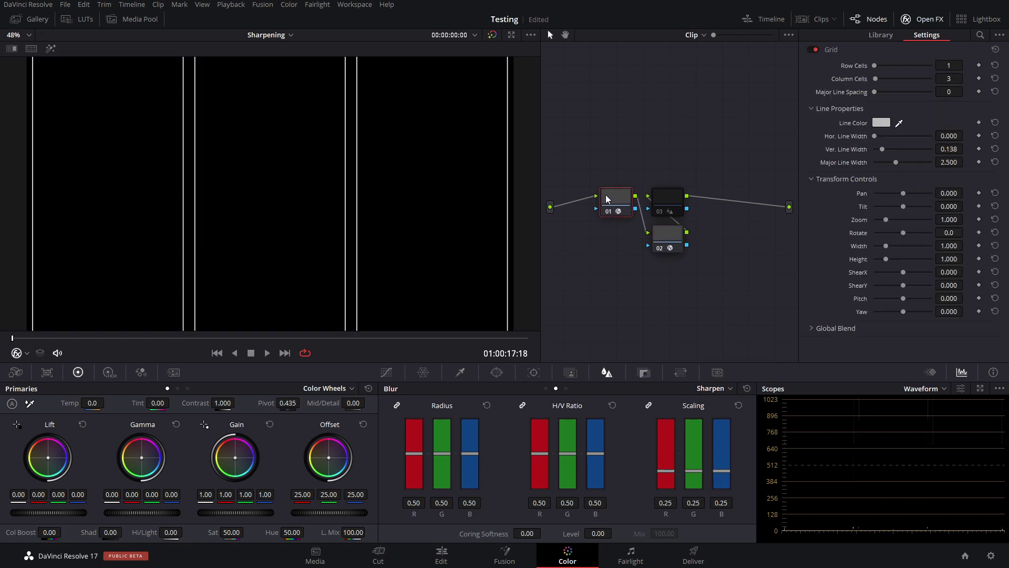
pyautogui.click(882, 123)
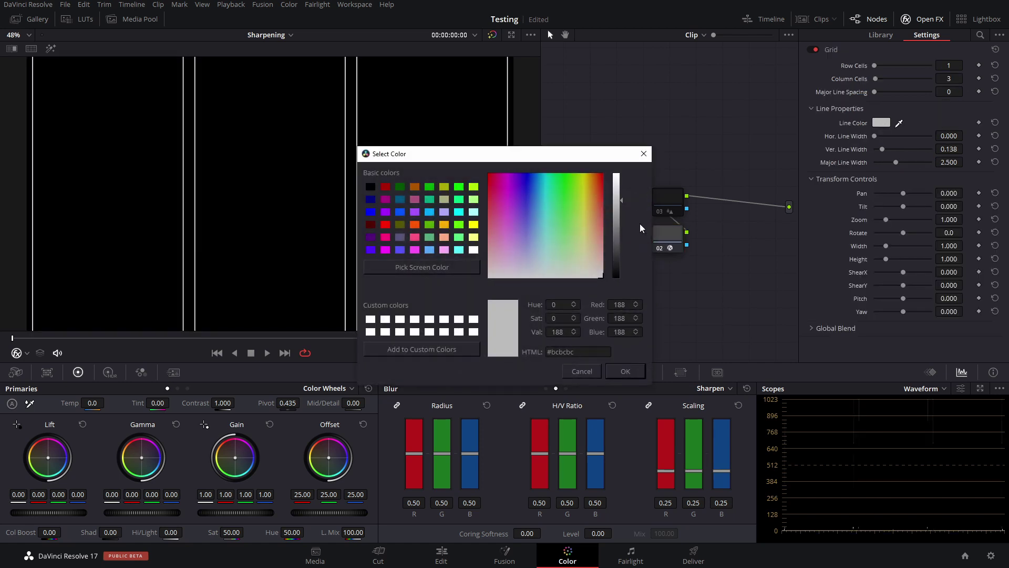
pyautogui.moveTo(624, 200); pyautogui.dragTo(619, 249)
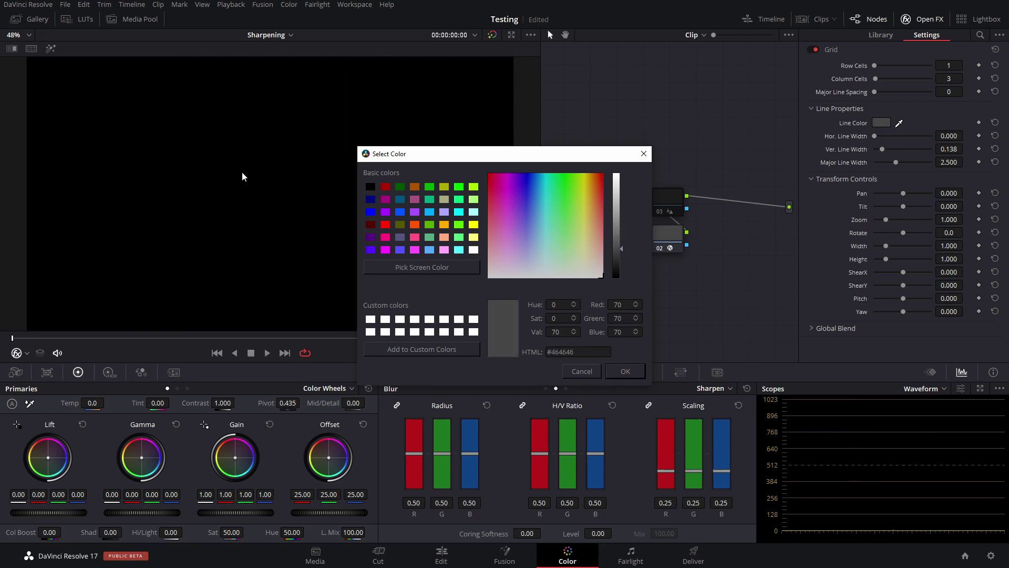
pyautogui.moveTo(623, 248)
pyautogui.mouseDown()
pyautogui.moveTo(623, 260)
pyautogui.moveTo(625, 208)
pyautogui.moveTo(611, 215)
pyautogui.moveTo(616, 253)
pyautogui.mouseUp()
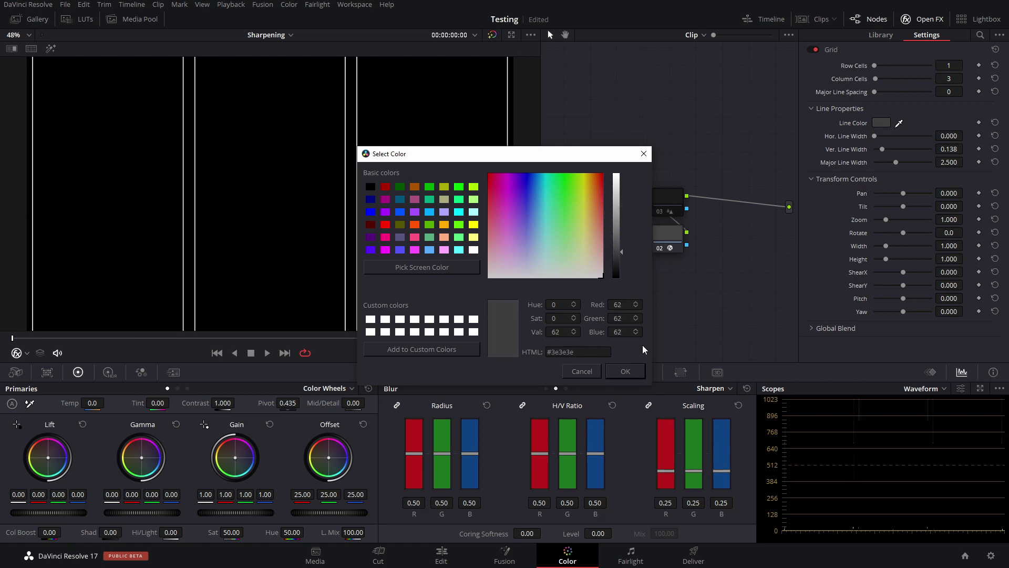
pyautogui.click(626, 371)
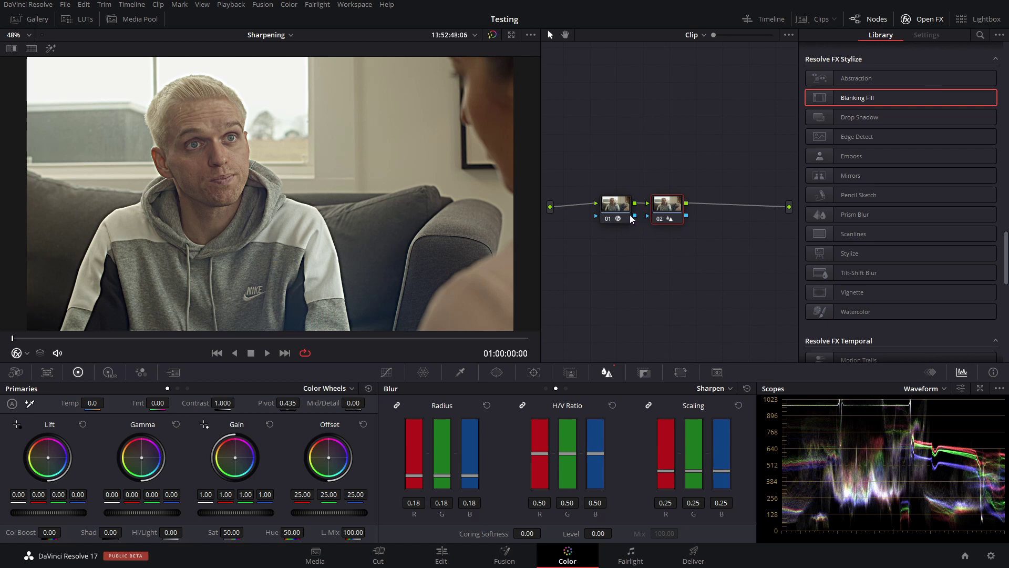
# Reset node 02's grade on the interview clip, apply Edge Detect and play back the edges.
pyautogui.rightClick(668, 209)
pyautogui.click(699, 212)
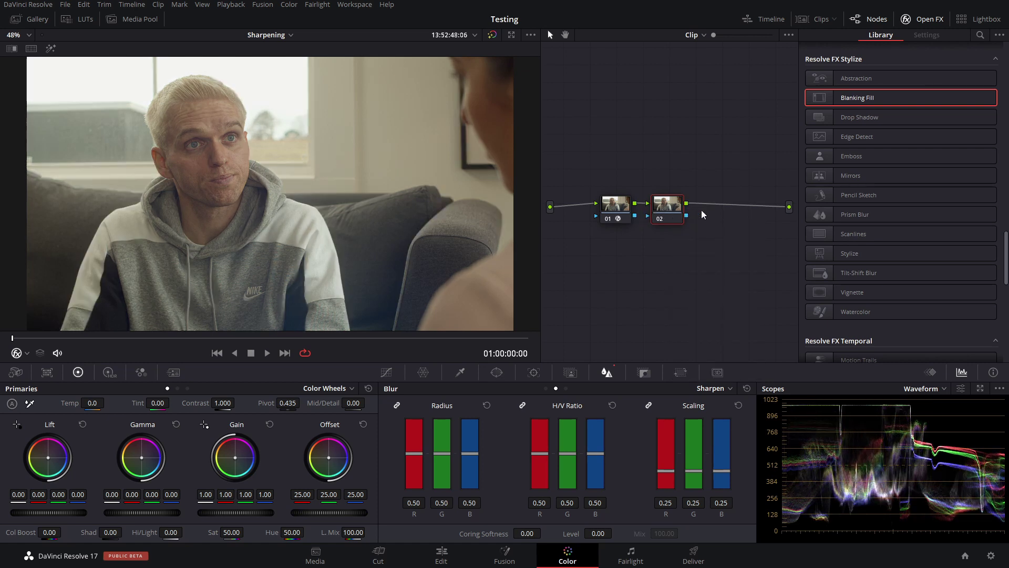
pyautogui.moveTo(876, 139); pyautogui.dragTo(674, 210)
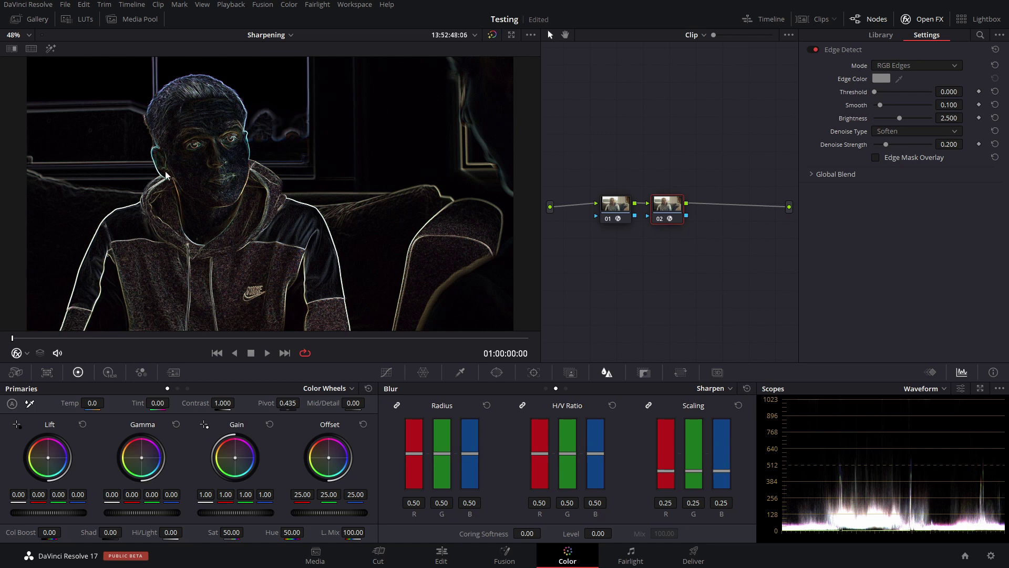
pyautogui.press('space')
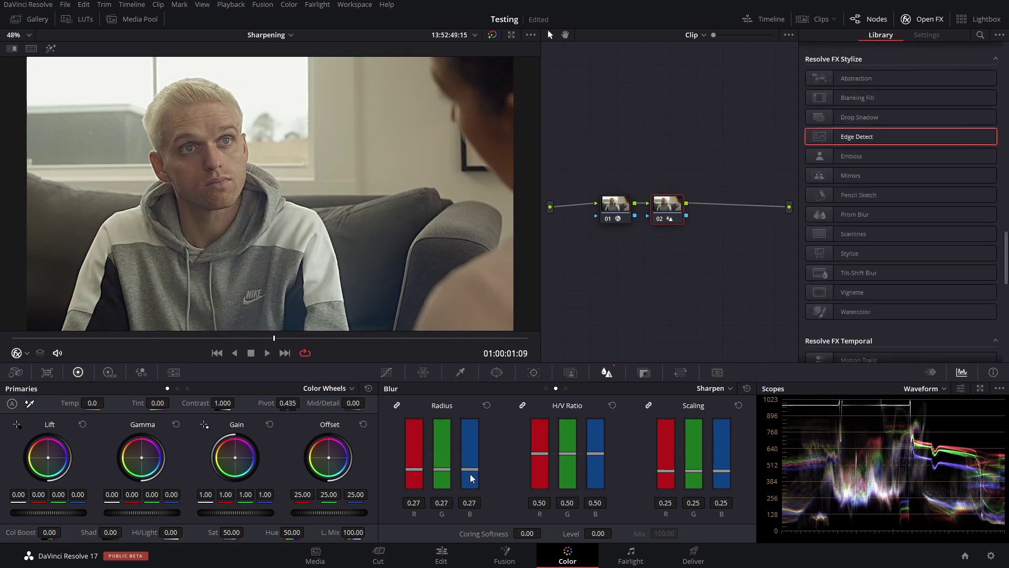
# Set the sharpen radius to 0.23 and check the detail in Highlight mode before switching back.
pyautogui.moveTo(470, 479); pyautogui.dragTo(471, 482)
pyautogui.click(50, 50)
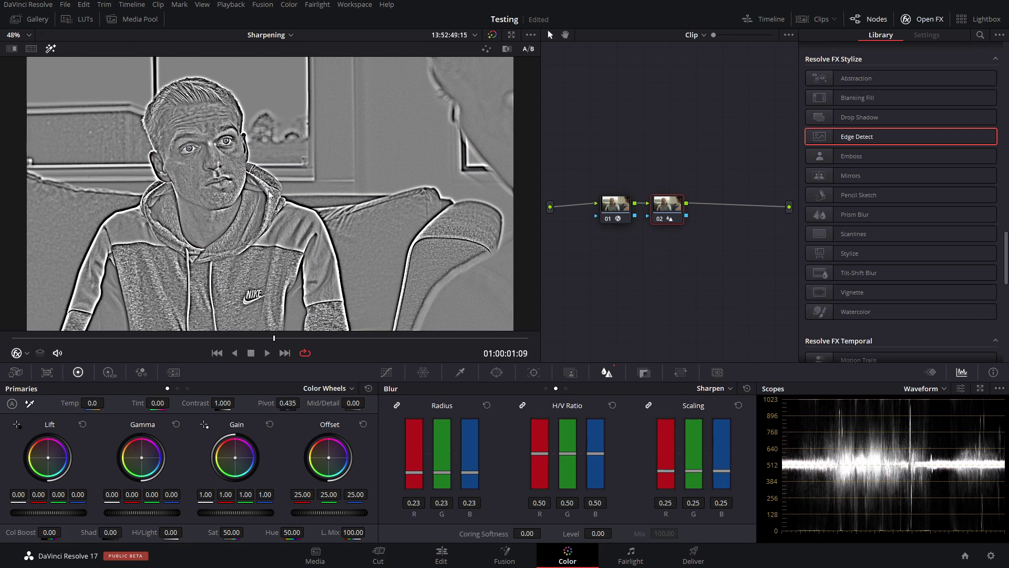
pyautogui.click(50, 49)
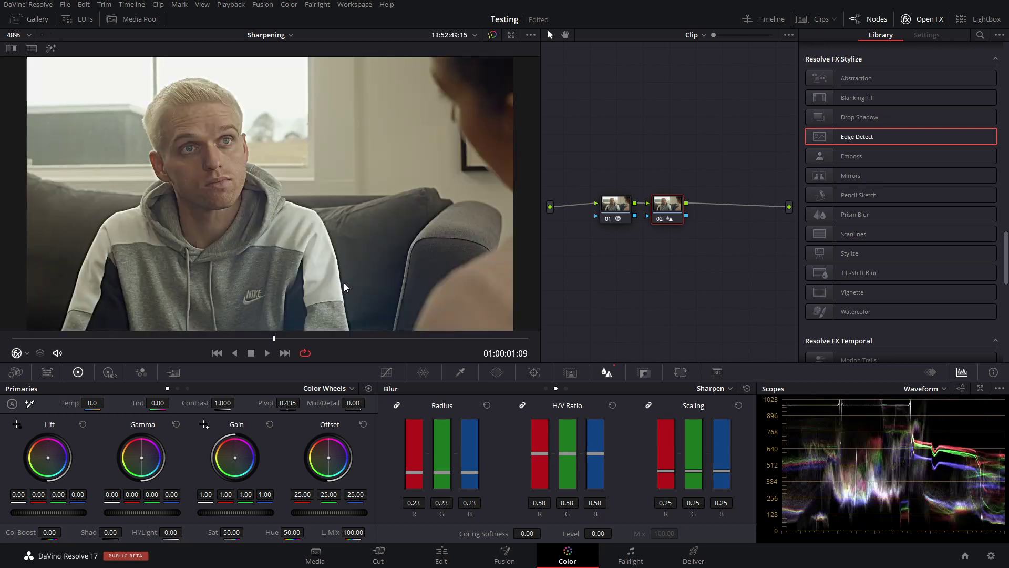
# Reset node 02, apply Edge Detect with Threshold 0.147, and save the project.
pyautogui.rightClick(676, 209)
pyautogui.click(709, 210)
pyautogui.moveTo(867, 136); pyautogui.dragTo(660, 205)
pyautogui.moveTo(880, 91); pyautogui.dragTo(882, 96)
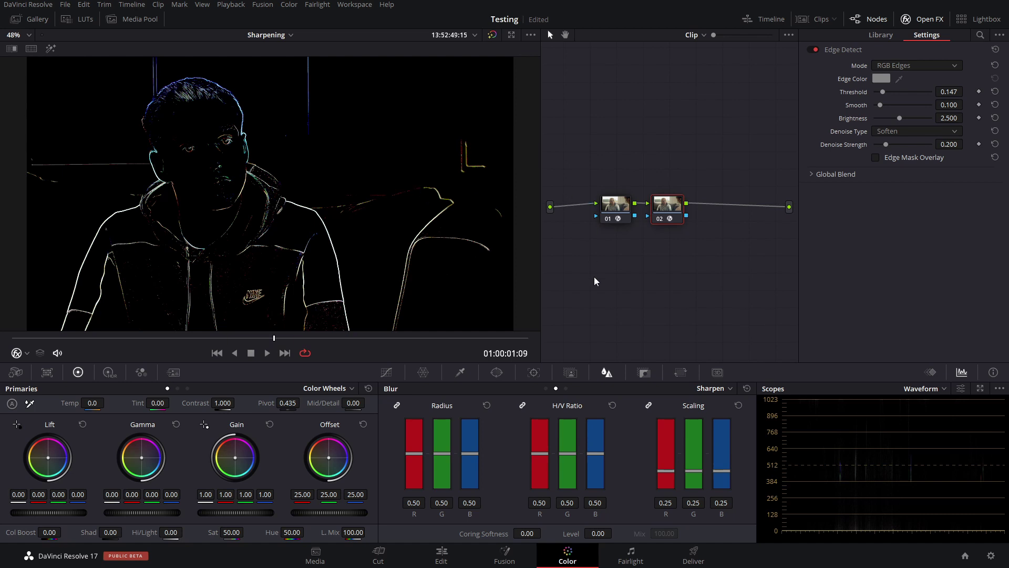
pyautogui.hotkey('ctrl', 's')
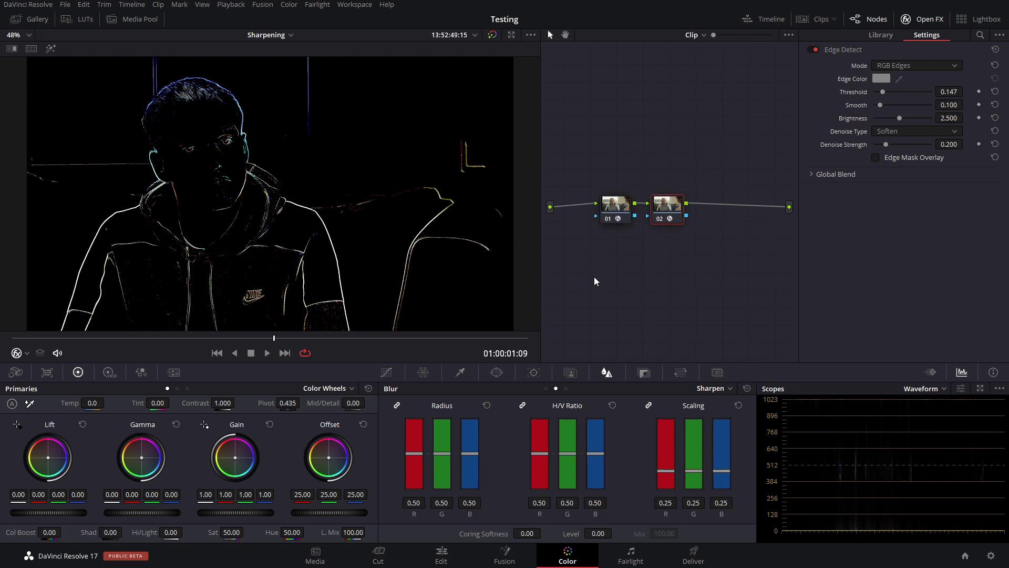